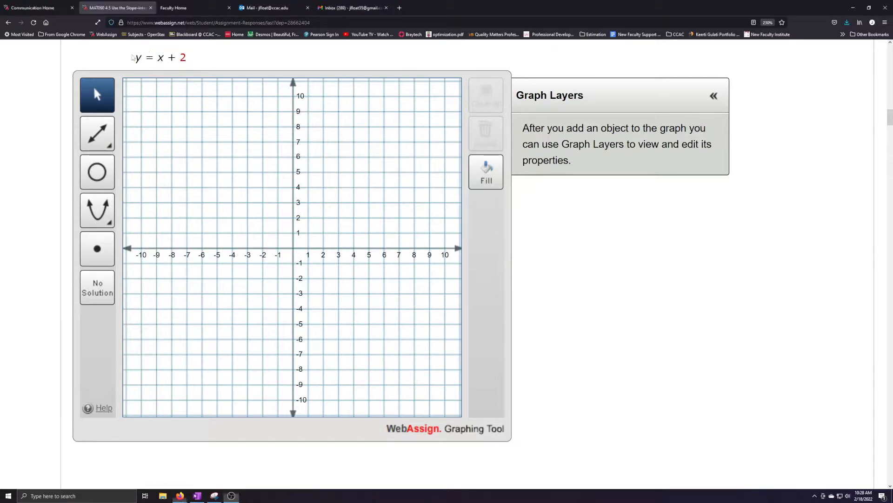
- Try plotting the y-intercept of y = x + 2 directly on the grid at (0, 2), and clear the entire graph
drag(132, 57, 187, 58)
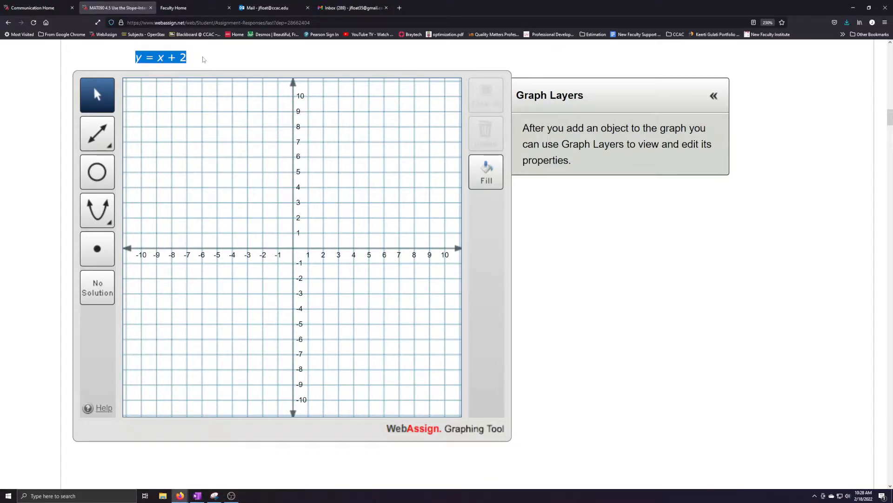
click(203, 59)
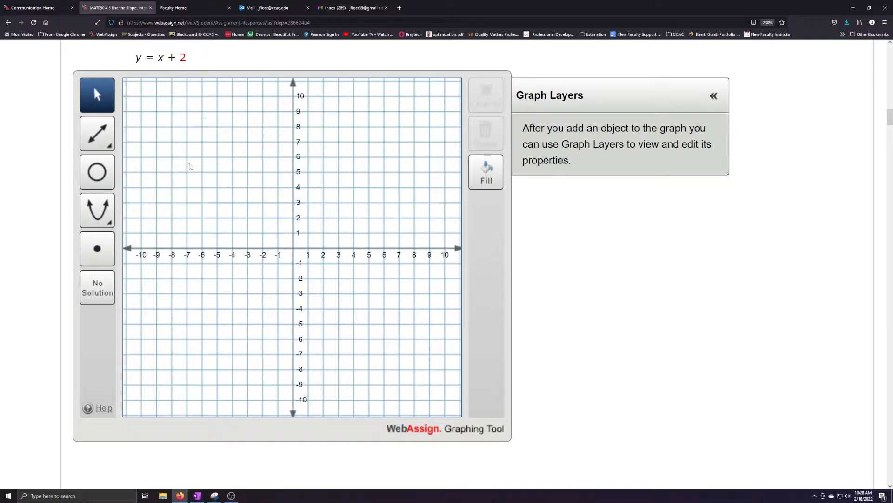
click(106, 249)
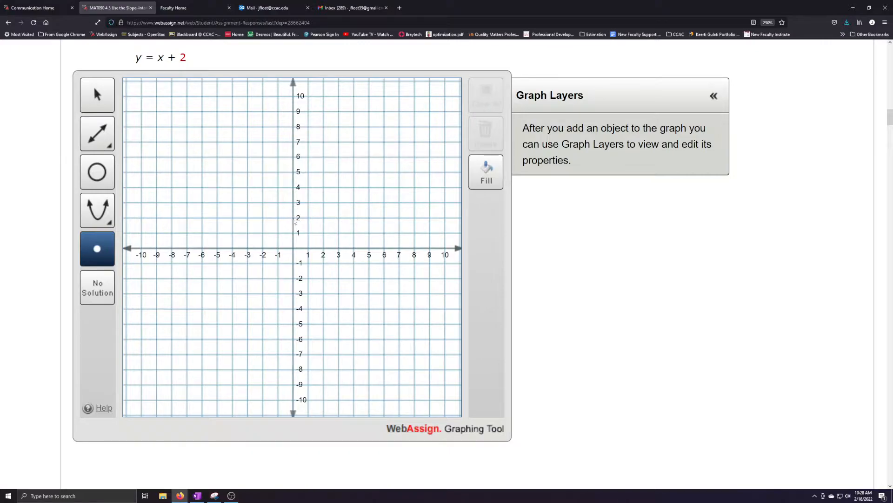
click(293, 219)
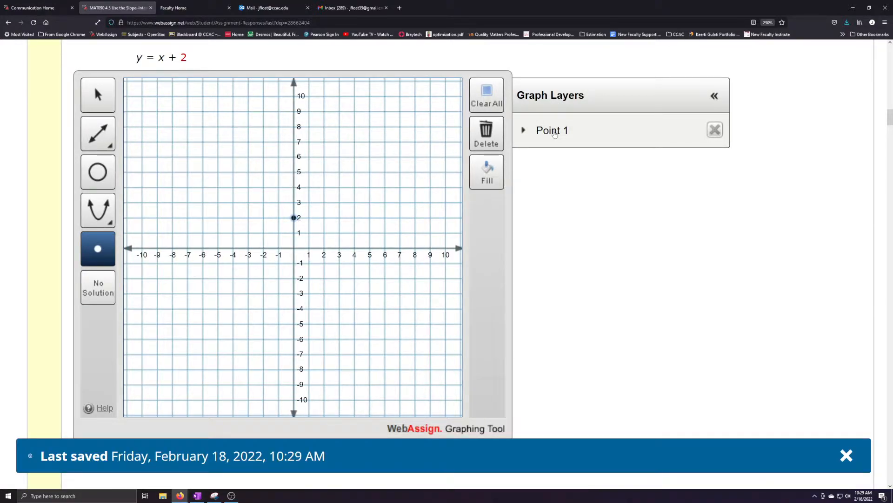
click(555, 132)
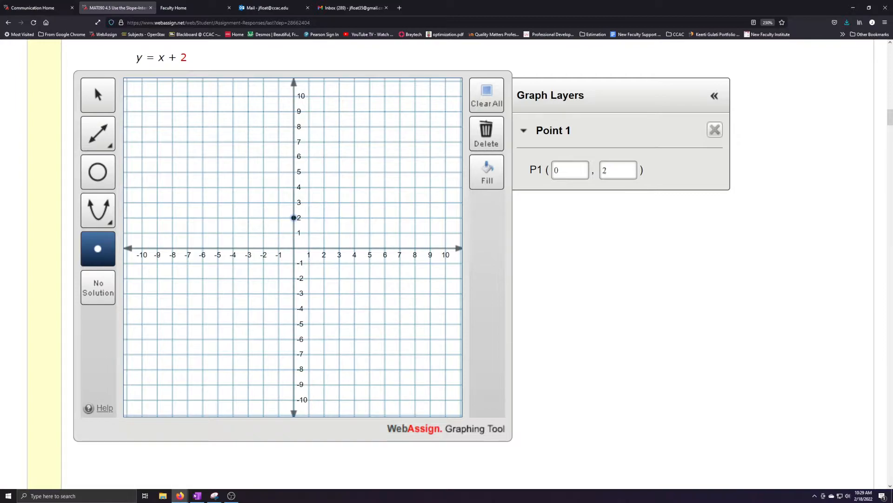
click(493, 101)
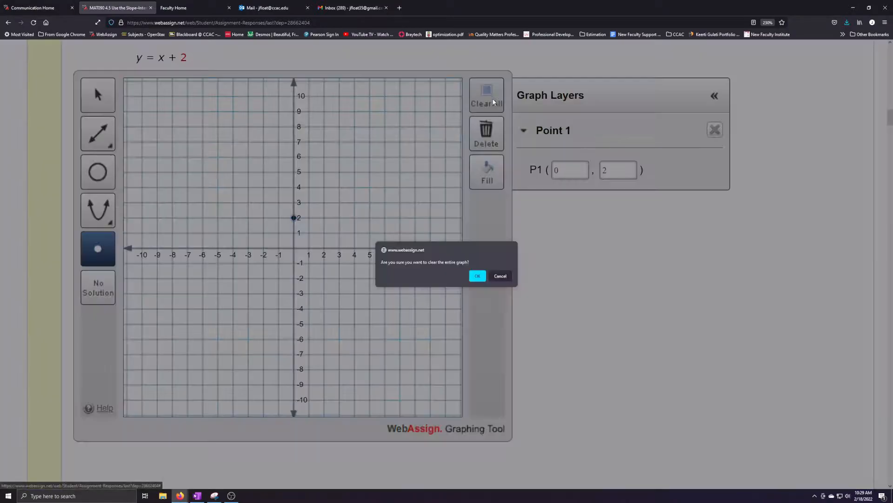
click(477, 275)
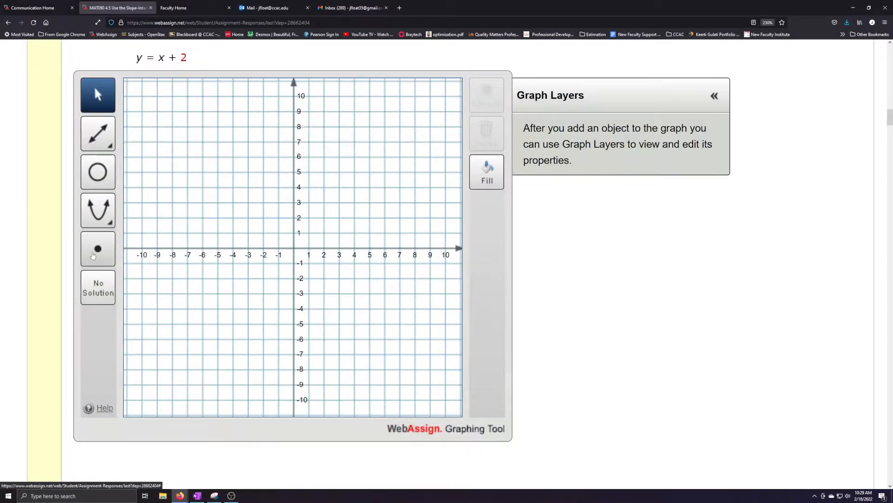
- Add a point to the grid and set its coordinates to (0, 2)
click(95, 251)
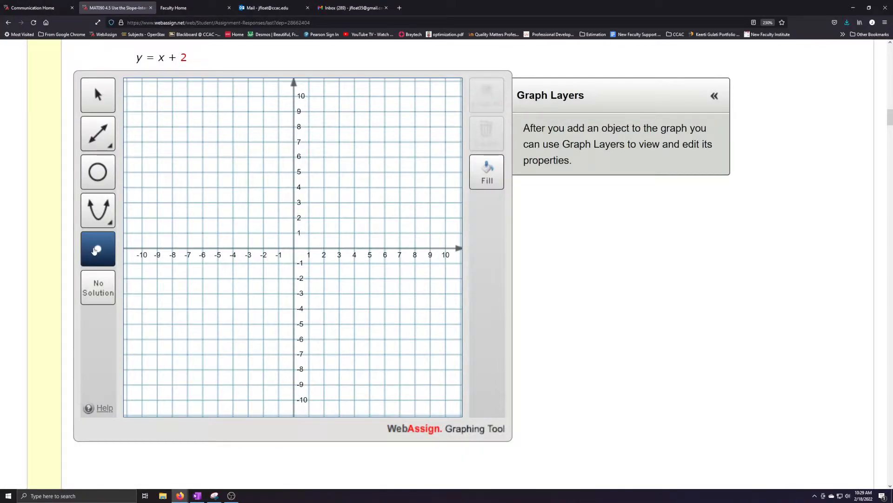
click(202, 172)
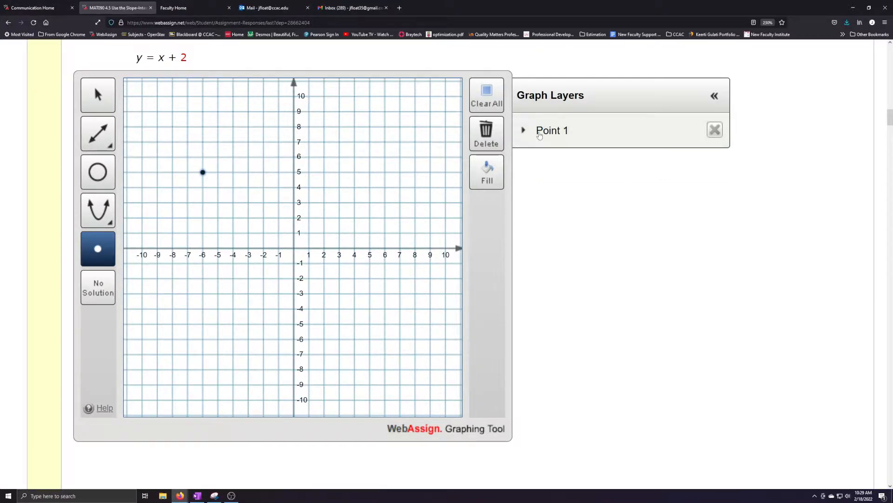
click(542, 134)
key(Tab)
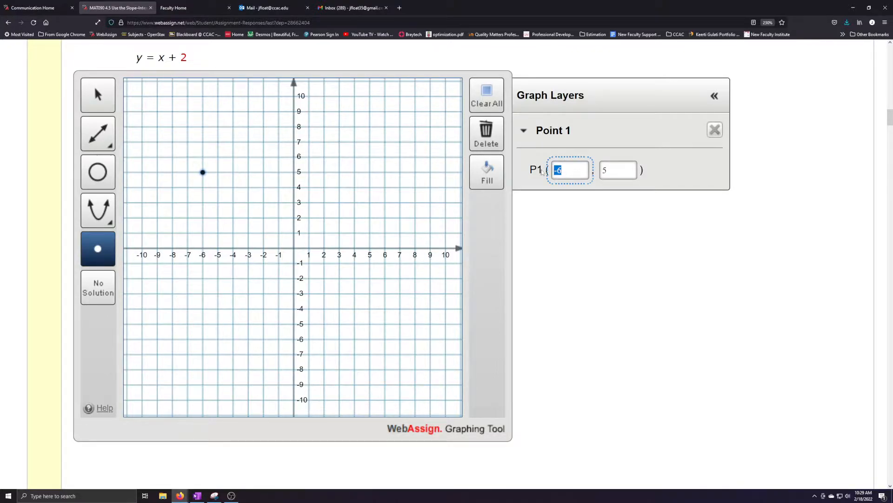
text(0)
key(Tab)
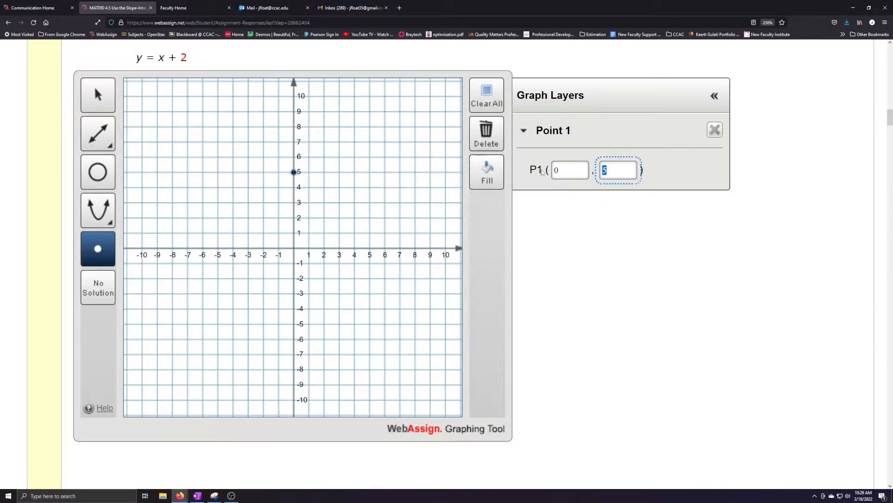
text(2)
- Plot a second point at (1, 3) and draw a straight line through (0, 2) and (1, 3)
mouse_move(295, 219)
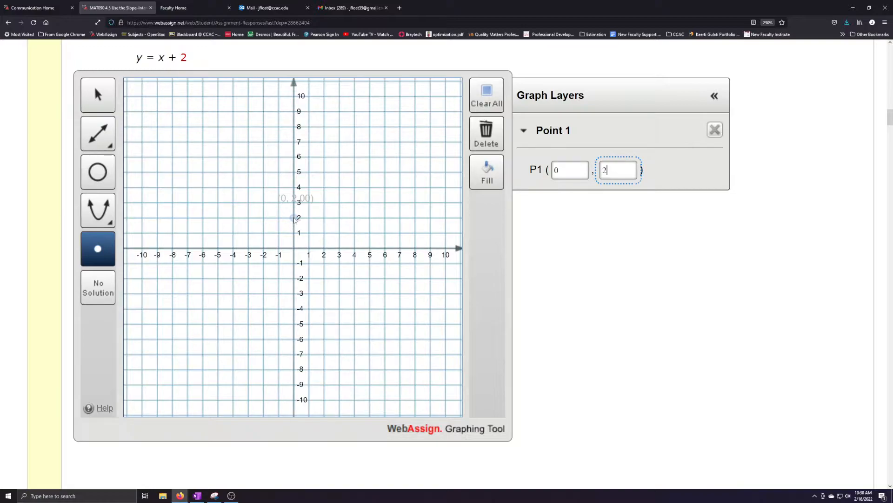
click(309, 203)
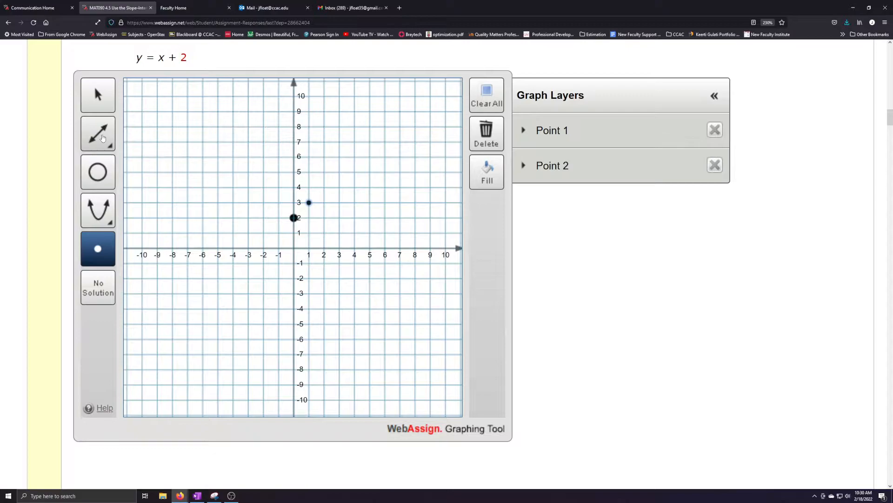
click(103, 138)
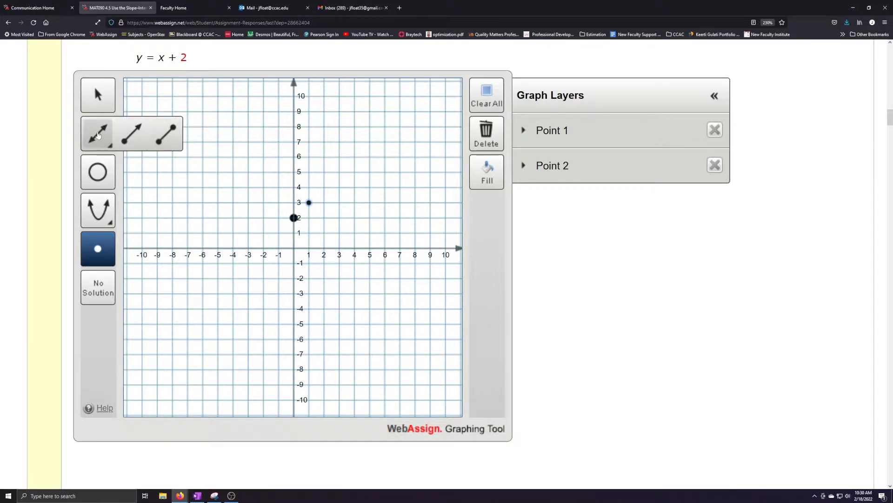
click(98, 135)
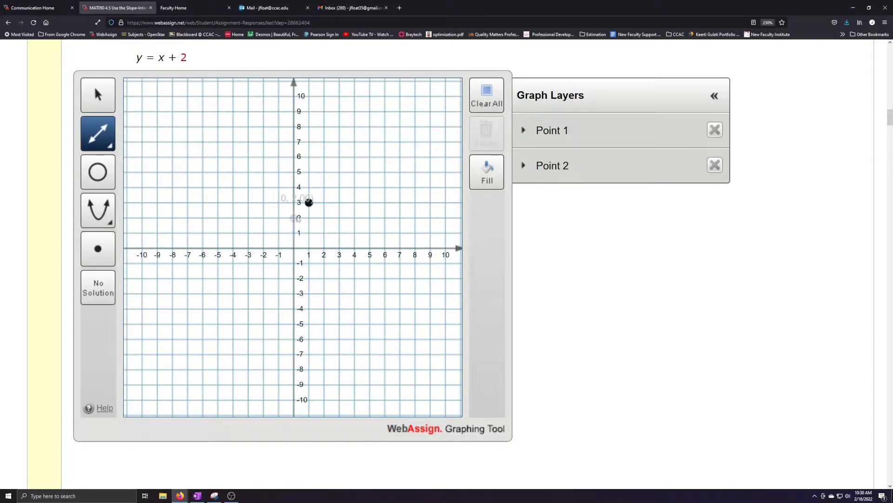
click(294, 218)
click(309, 202)
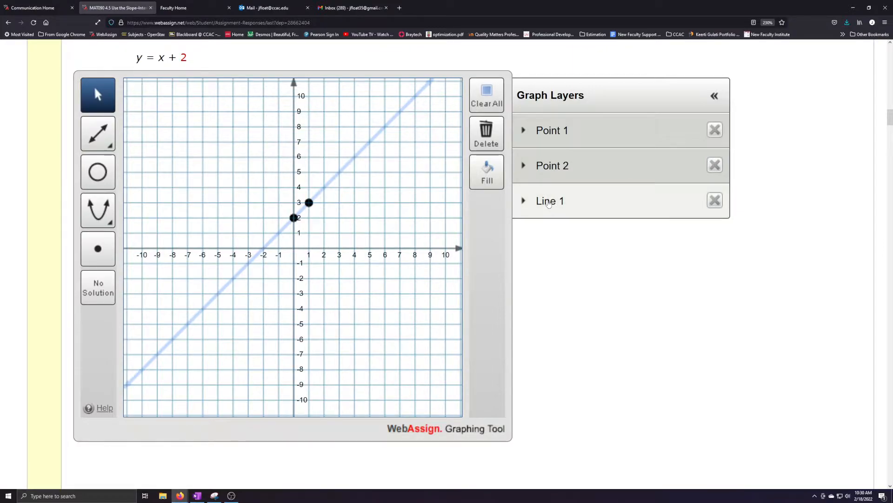
- Expand the drawn line's layer properties and examine its two defining points and the dash option
click(549, 203)
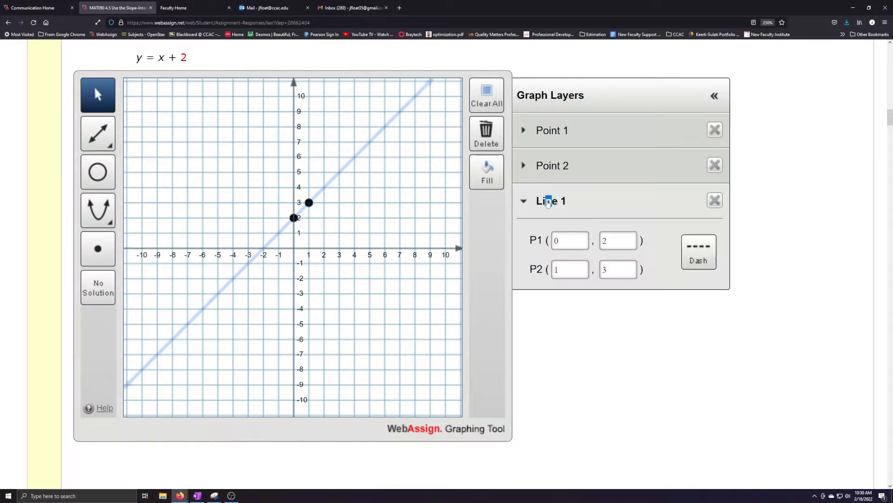
drag(548, 205, 549, 208)
click(700, 261)
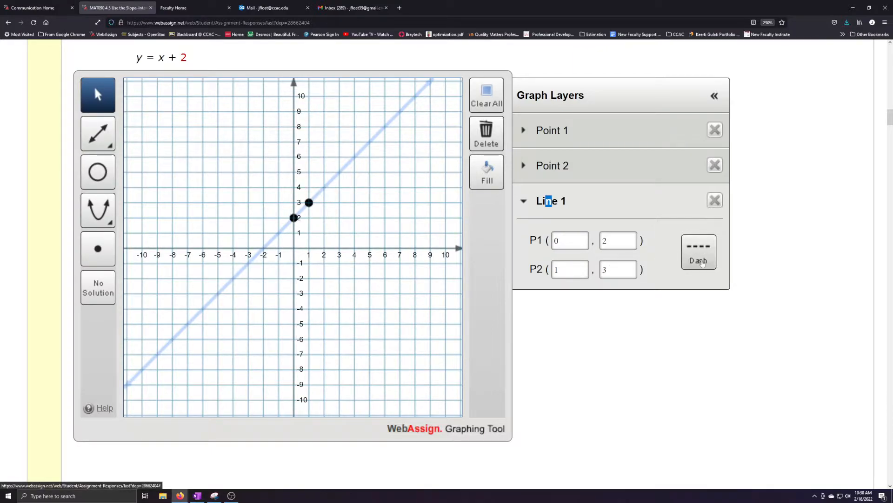
click(703, 262)
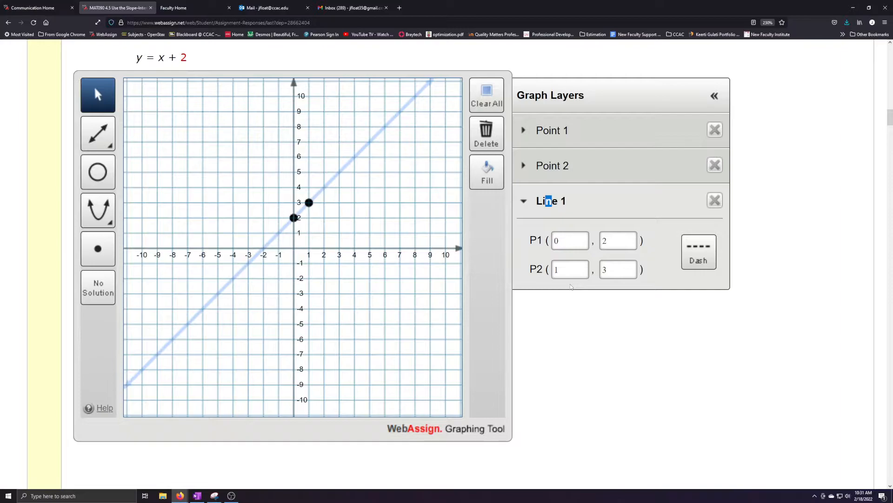
- Look through the assignment's remaining questions and return to the empty graphing grid of question 4
scroll(570, 286, down, 15)
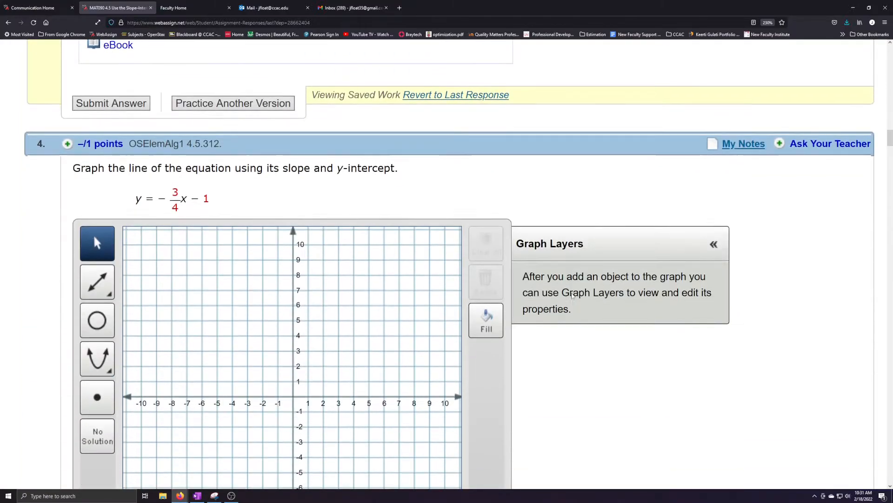
scroll(572, 296, down, 20)
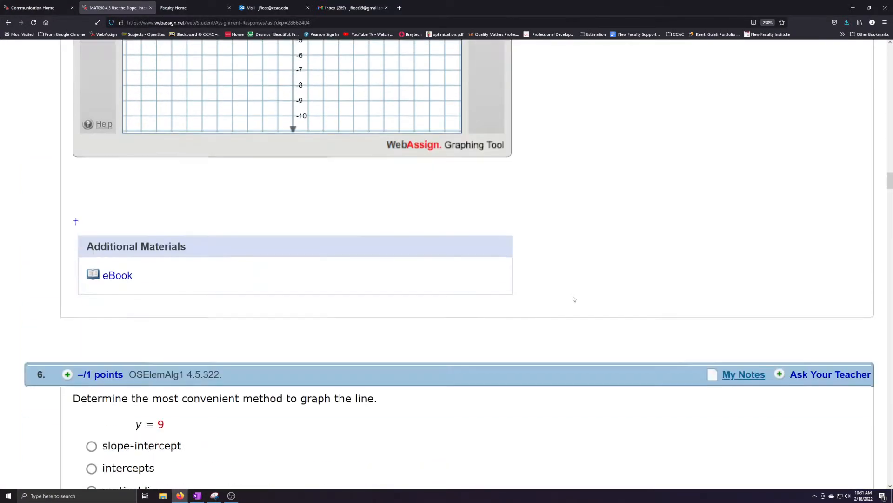
scroll(574, 300, down, 20)
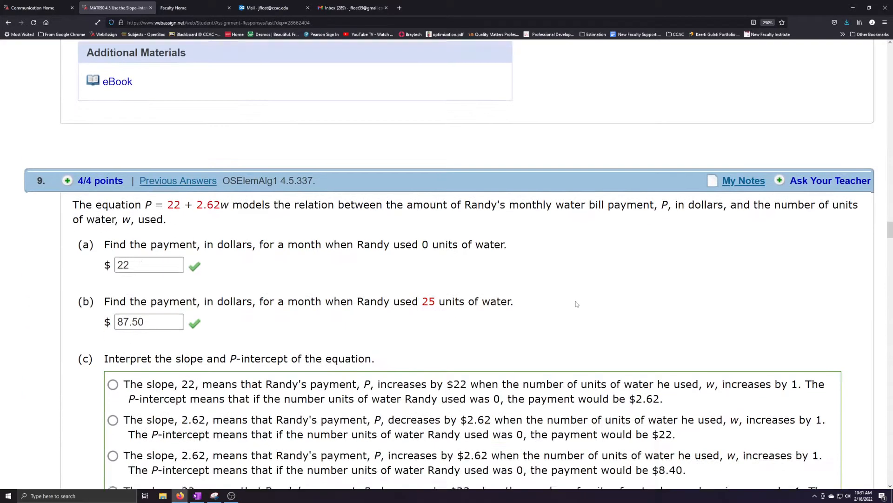
scroll(579, 305, down, 10)
scroll(579, 305, up, 10)
scroll(579, 305, up, 8)
scroll(580, 312, down, 18)
scroll(582, 321, down, 20)
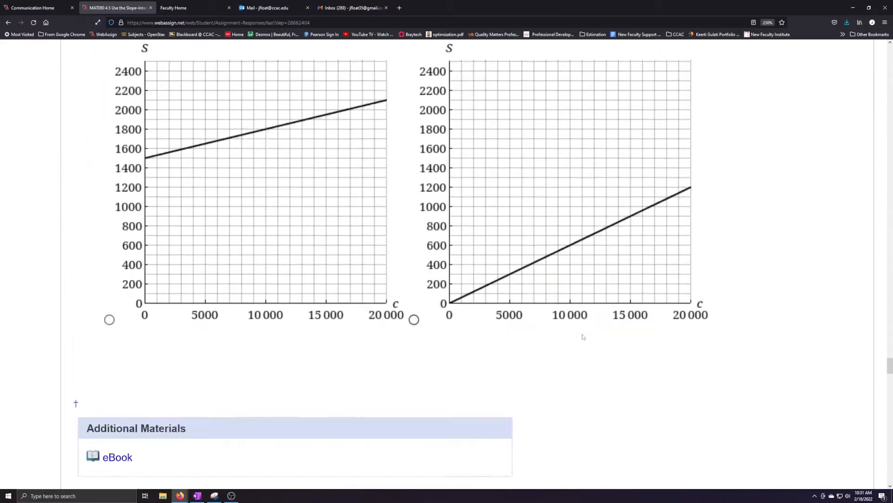
scroll(585, 340, down, 20)
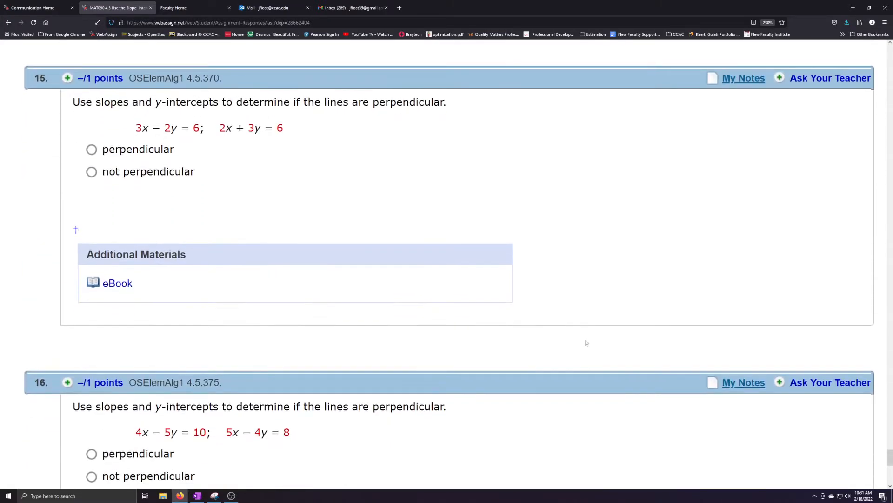
scroll(587, 342, up, 10)
scroll(587, 345, up, 20)
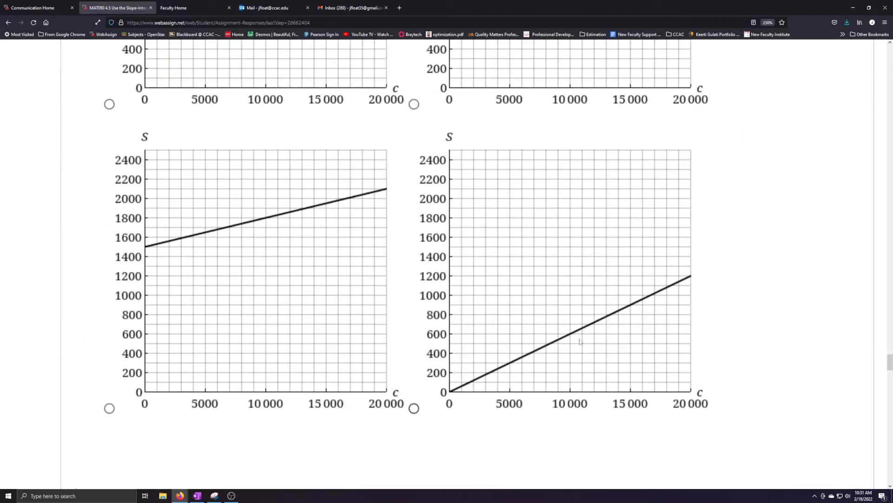
scroll(578, 341, up, 20)
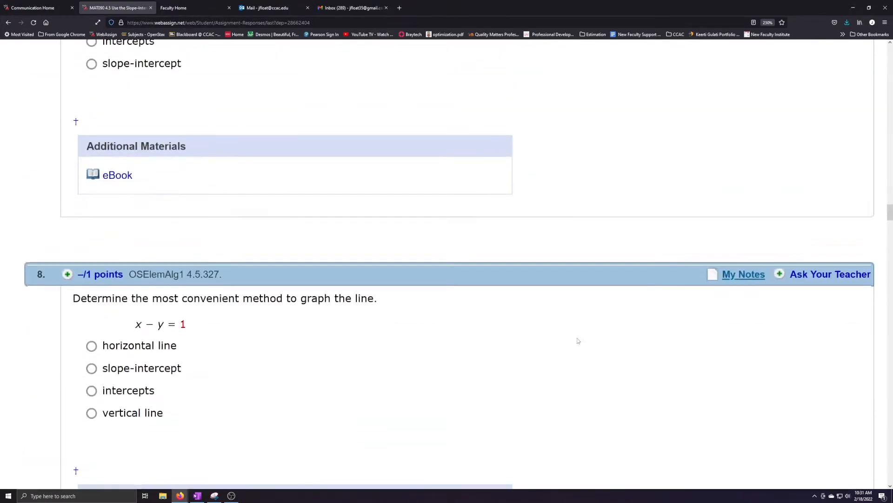
scroll(577, 340, up, 20)
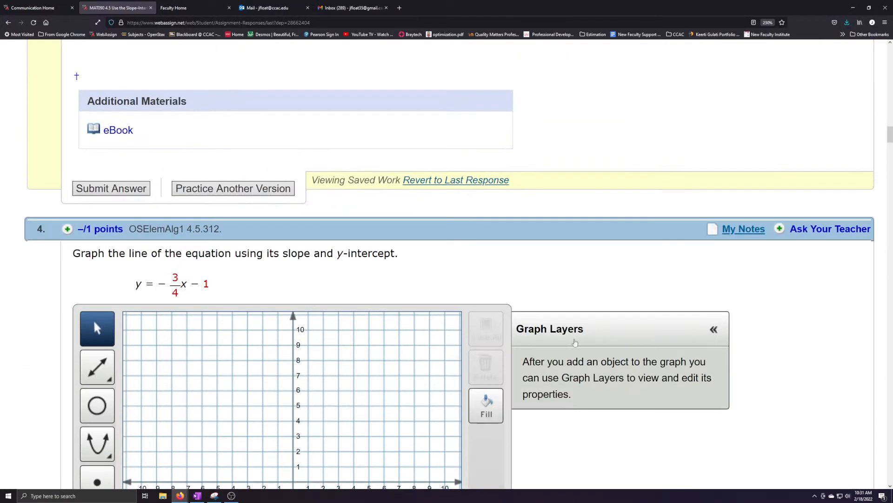
scroll(575, 342, up, 15)
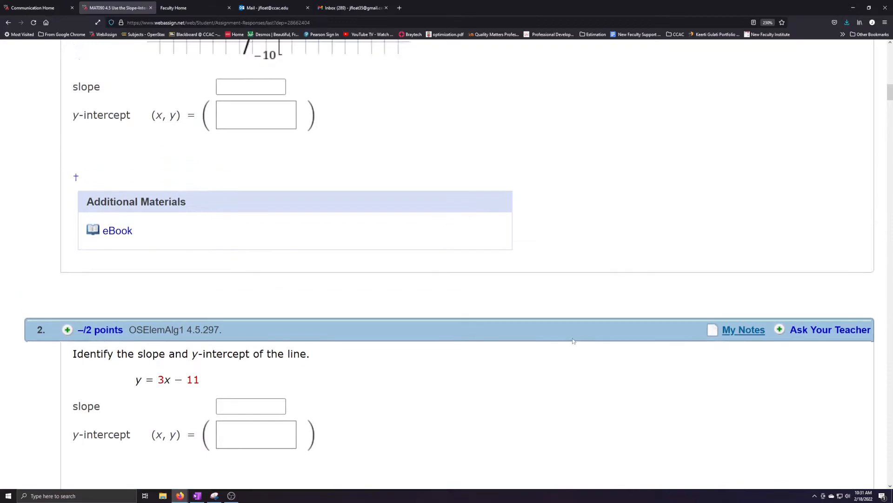
scroll(580, 368, down, 18)
scroll(581, 390, down, 10)
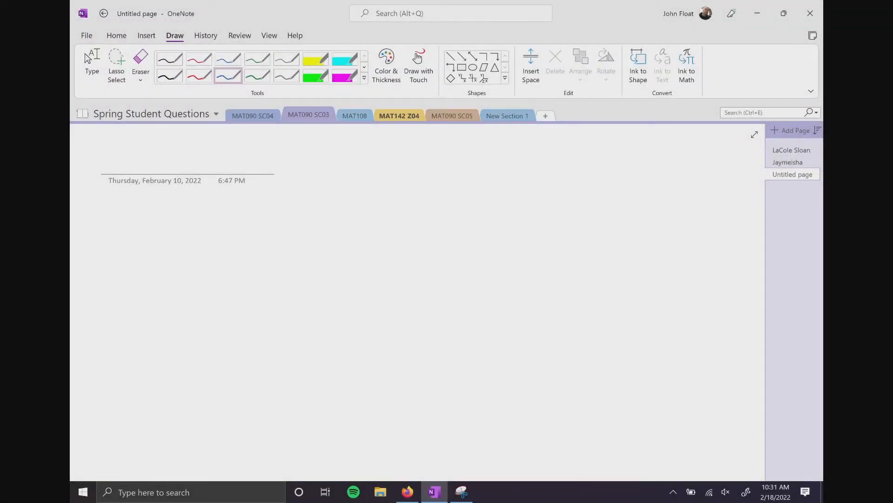
- Handwrite the equation x = 2 on the blank OneNote page and expand the page to full-page view
drag(166, 240, 185, 275)
drag(167, 272, 189, 241)
drag(197, 251, 212, 259)
mouse_move(222, 247)
mouse_down()
mouse_move(222, 265)
mouse_move(236, 261)
mouse_up()
click(754, 135)
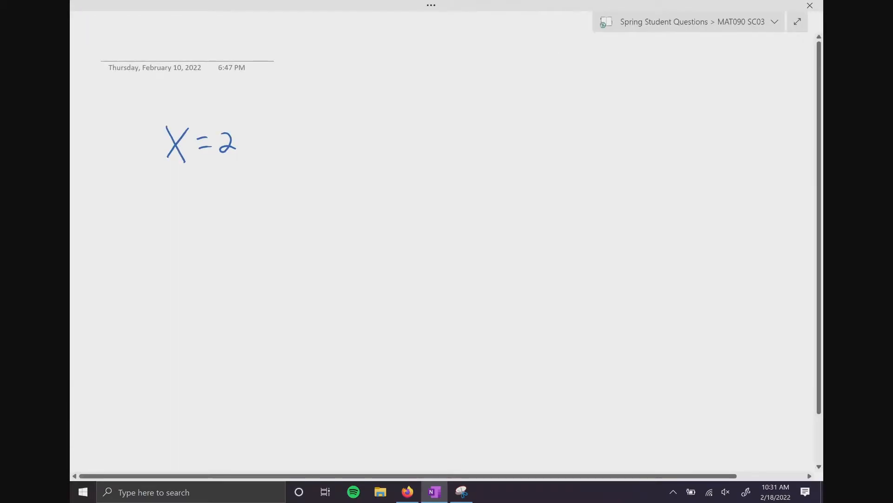
- Sketch a pair of coordinate axes beside the equation, with arrowheads at the ends and the labels x and y
mouse_move(416, 84)
mouse_down()
mouse_move(433, 68)
mouse_move(449, 82)
mouse_move(434, 87)
mouse_move(450, 327)
mouse_up()
drag(440, 315, 449, 328)
drag(299, 223, 307, 223)
click(316, 222)
drag(618, 204, 625, 217)
drag(303, 230, 313, 213)
drag(640, 200, 650, 210)
drag(655, 199, 638, 212)
drag(449, 62, 453, 70)
drag(461, 62, 458, 82)
- Add two tick marks on each side of the origin along both the x-axis and the y-axis
drag(480, 206, 481, 222)
drag(521, 201, 523, 215)
drag(438, 192, 447, 191)
drag(433, 162, 449, 161)
drag(413, 217, 374, 228)
drag(443, 245, 452, 245)
drag(440, 263, 449, 263)
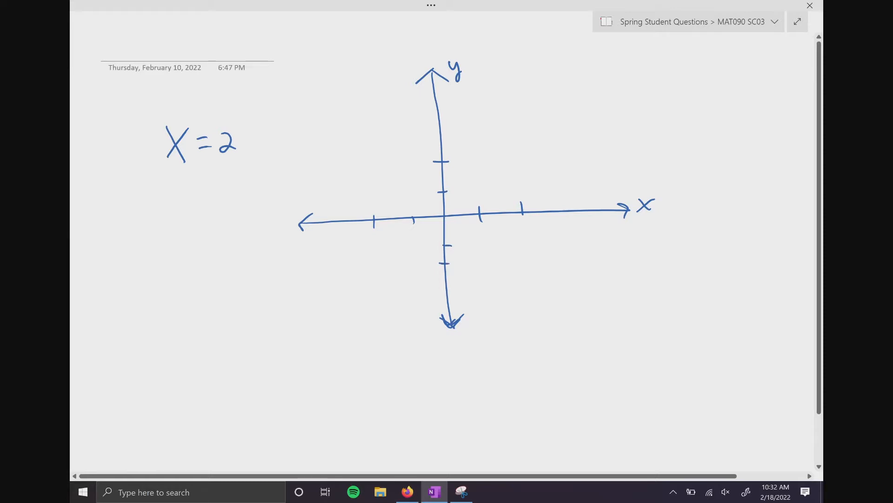
- Label the second positive tick on each axis and draw the vertical line x = 2 downward from the x-axis with an arrowhead
drag(518, 224, 525, 231)
drag(420, 161, 427, 167)
mouse_move(152, 119)
mouse_down()
mouse_move(153, 163)
mouse_move(180, 169)
mouse_move(159, 175)
mouse_up()
mouse_move(524, 212)
mouse_down()
mouse_move(519, 89)
mouse_move(535, 92)
mouse_move(530, 331)
mouse_up()
drag(525, 319, 538, 325)
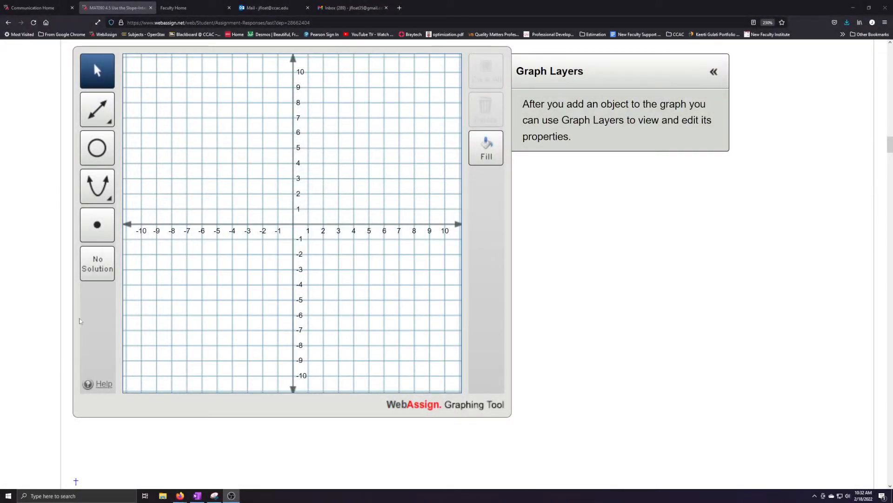
- Switch back to WebAssign and plot points at (2, 0) and (2, 6) on question 4's empty grid
click(95, 224)
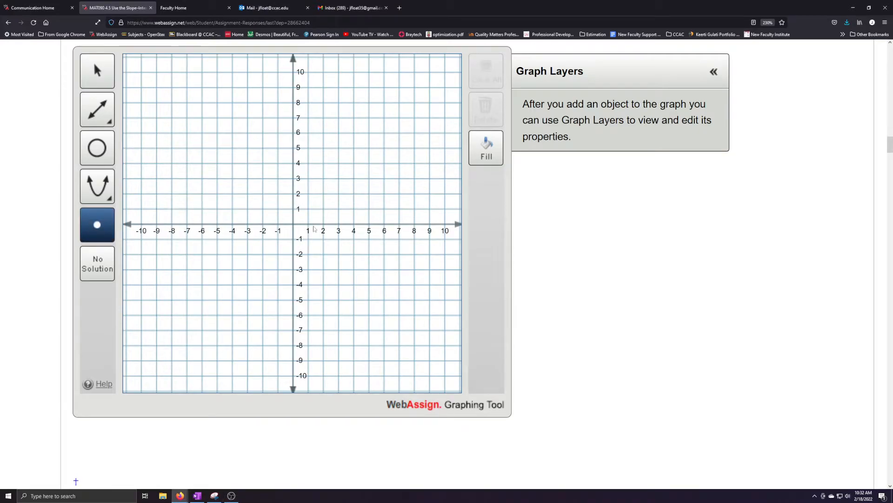
click(324, 224)
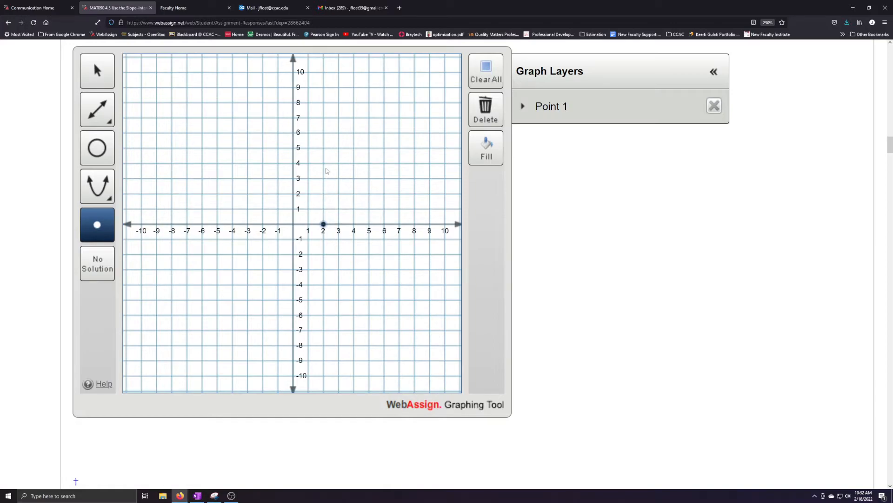
click(323, 134)
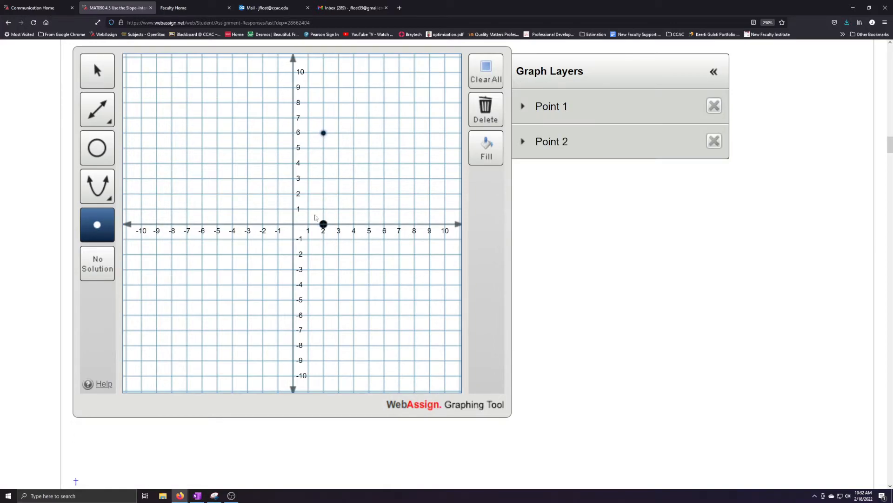
- Plot points at (2, -8), (2, -2) and (2, 2), and draw a vertical line through the plotted points
click(323, 345)
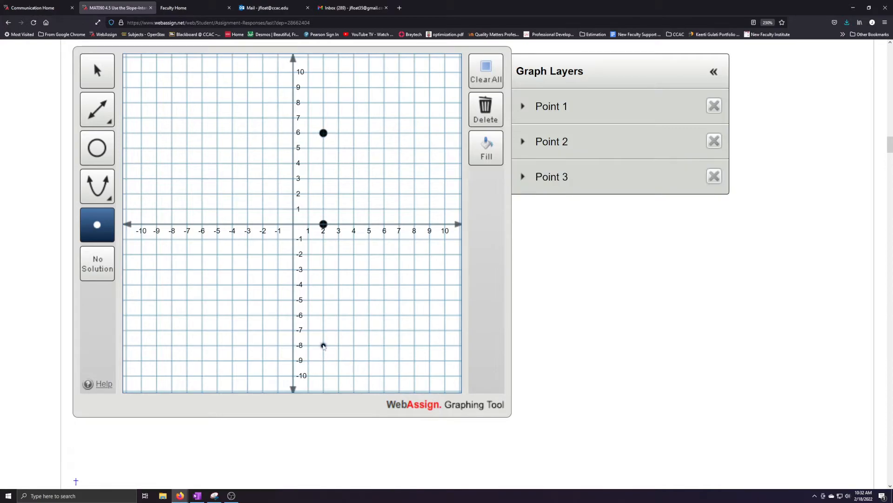
click(323, 254)
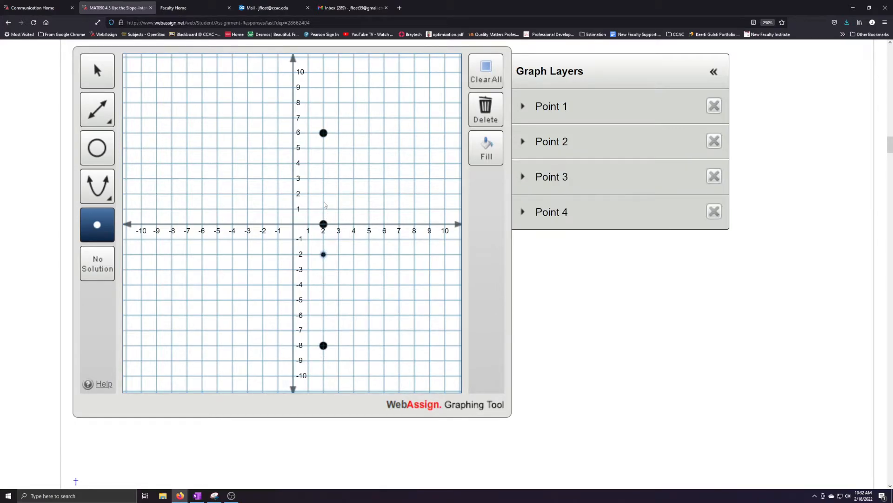
click(324, 194)
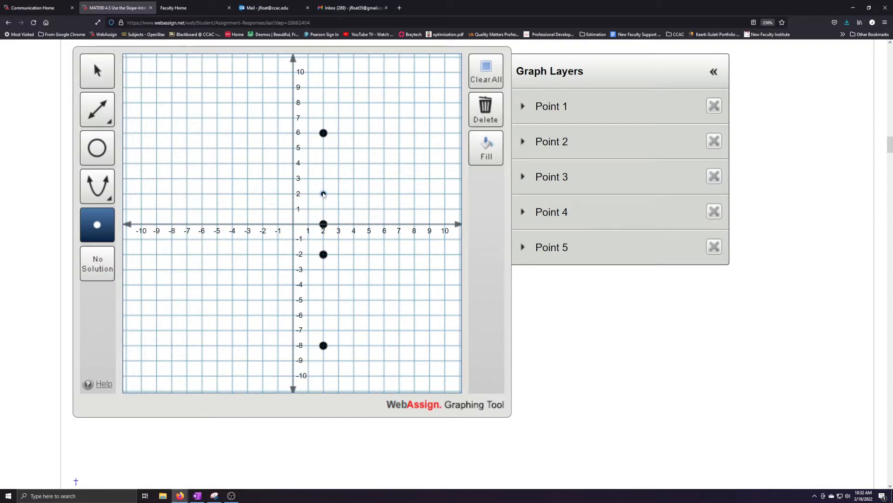
click(107, 120)
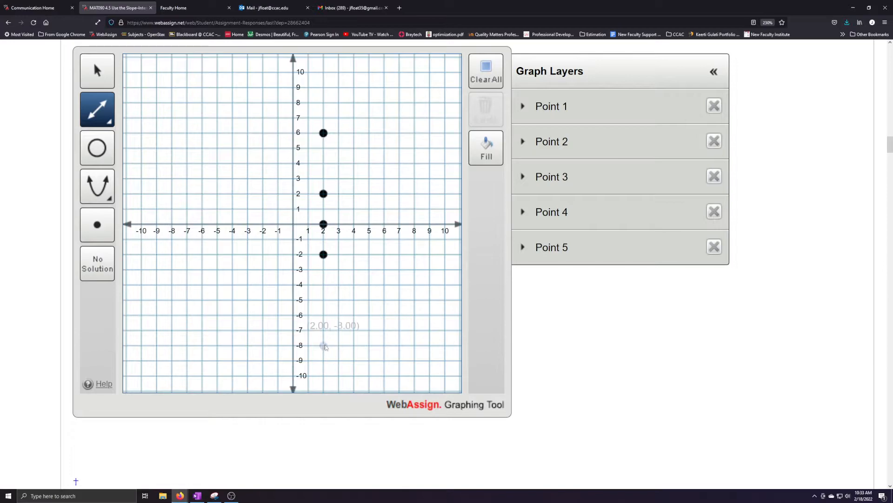
click(323, 345)
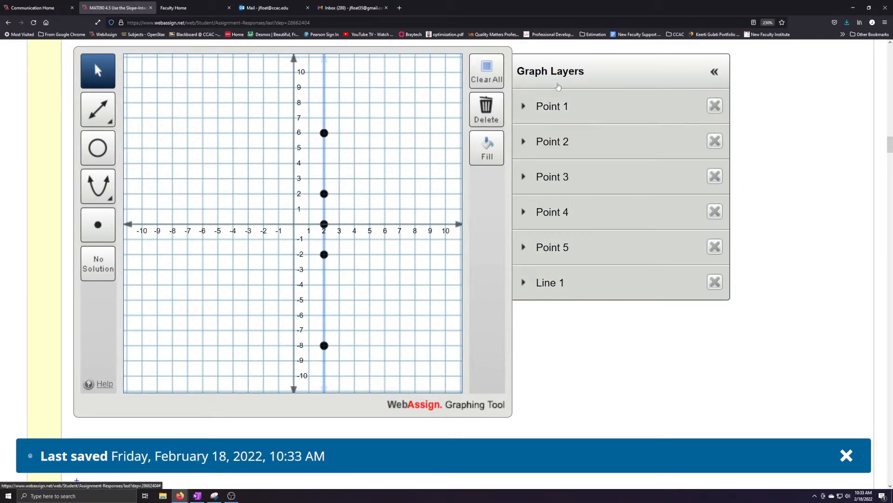
- Clear all points and the line from the graph
click(486, 72)
click(477, 275)
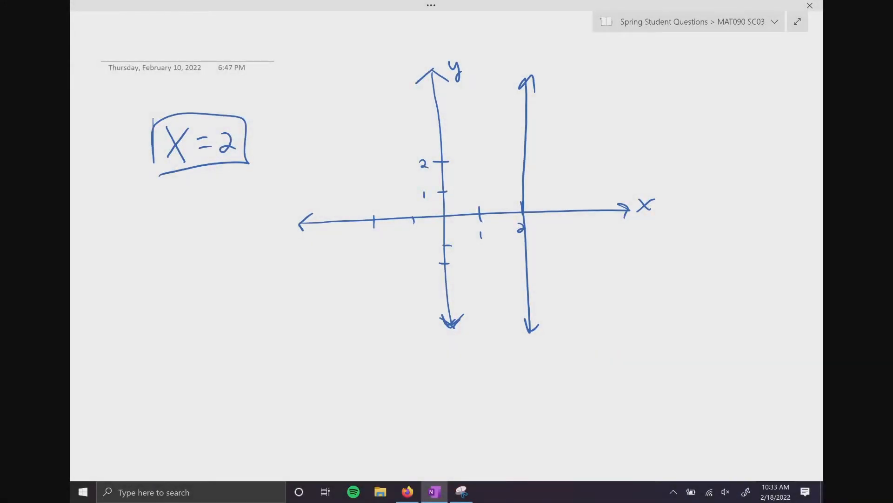
- Switch to OneNote and handwrite the equation y = 3/4 x + 1 on a blank area of the page
scroll(447, 232, down, 10)
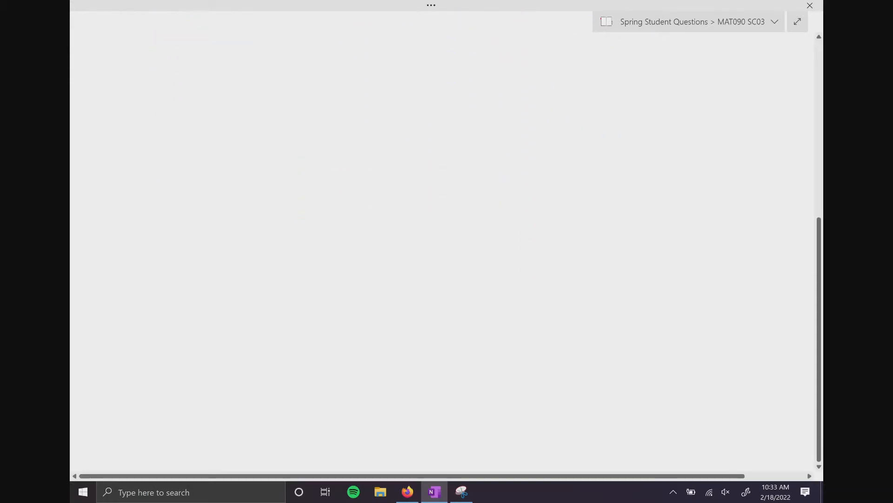
mouse_move(146, 134)
mouse_down()
mouse_move(161, 152)
mouse_move(156, 173)
mouse_up()
drag(172, 143, 186, 140)
drag(177, 149, 227, 147)
mouse_move(216, 155)
mouse_down()
mouse_move(226, 161)
mouse_move(221, 172)
mouse_up()
drag(235, 144, 248, 160)
mouse_move(247, 144)
mouse_down()
mouse_move(236, 159)
mouse_move(274, 150)
mouse_up()
drag(285, 135, 287, 154)
- Write the condition "for 1 ≤ x ≤ 5" beside the equation
drag(389, 120, 382, 150)
drag(380, 140, 395, 148)
mouse_move(399, 139)
mouse_down()
mouse_move(449, 150)
mouse_move(536, 150)
mouse_up()
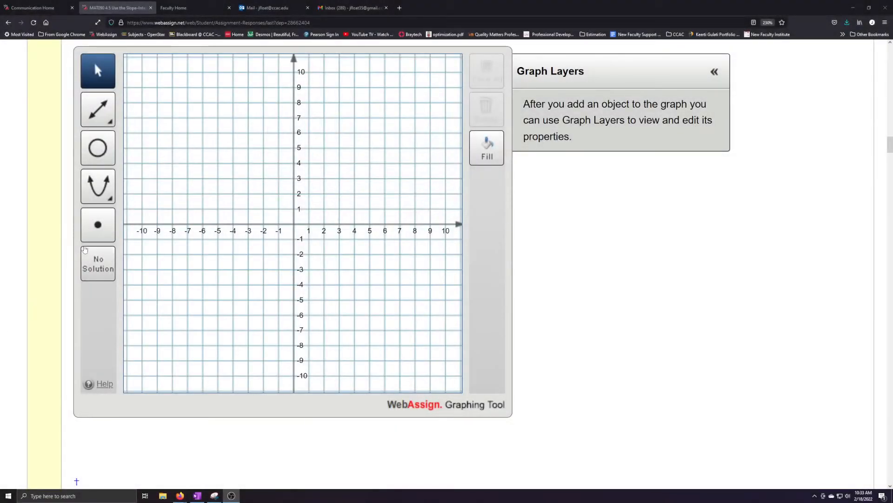
- Switch to WebAssign, plot points at (0, 1) and (4, 4), and draw a full line through both
click(95, 225)
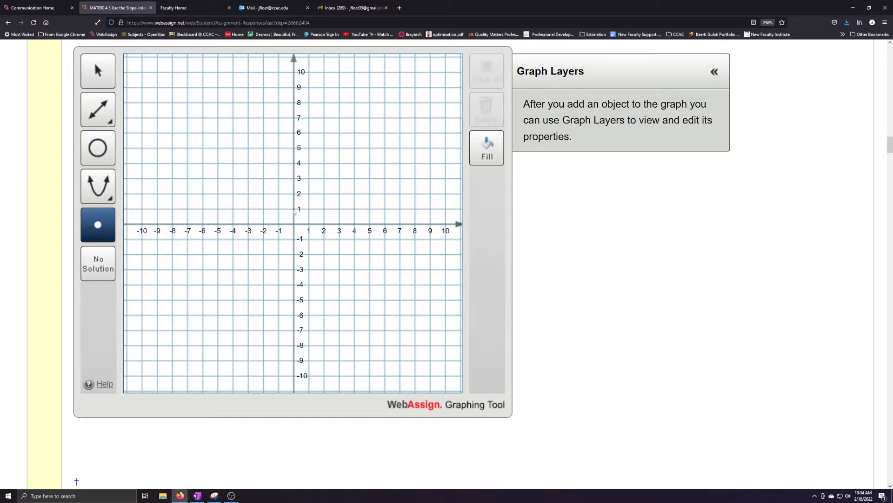
click(294, 209)
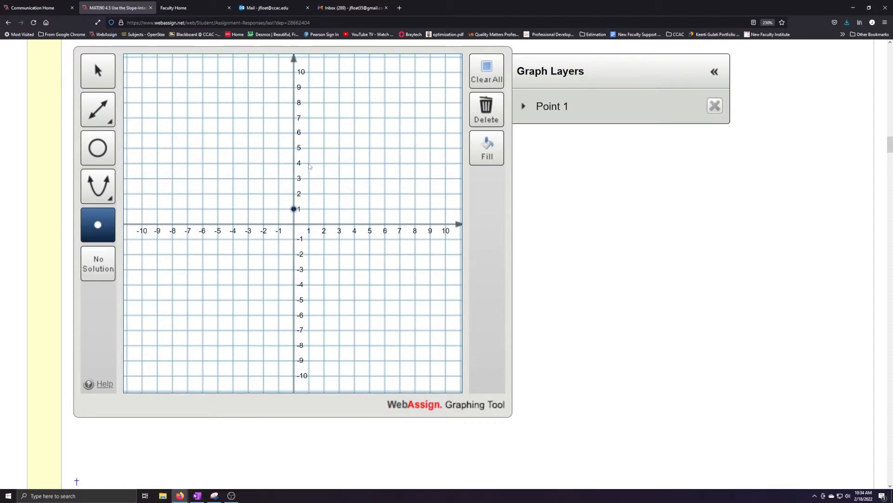
click(356, 165)
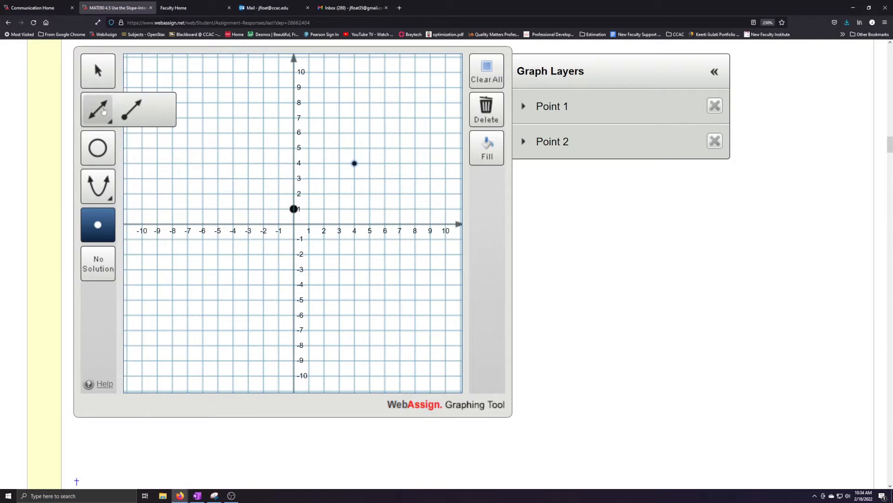
click(105, 113)
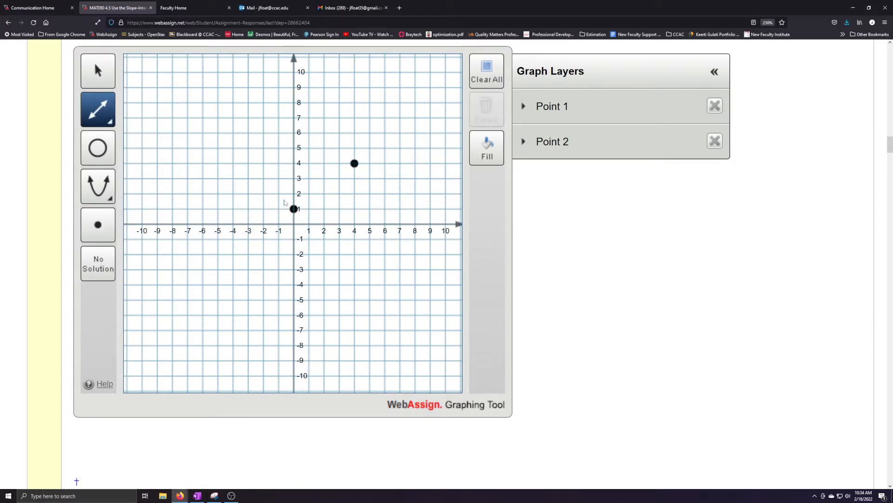
click(352, 164)
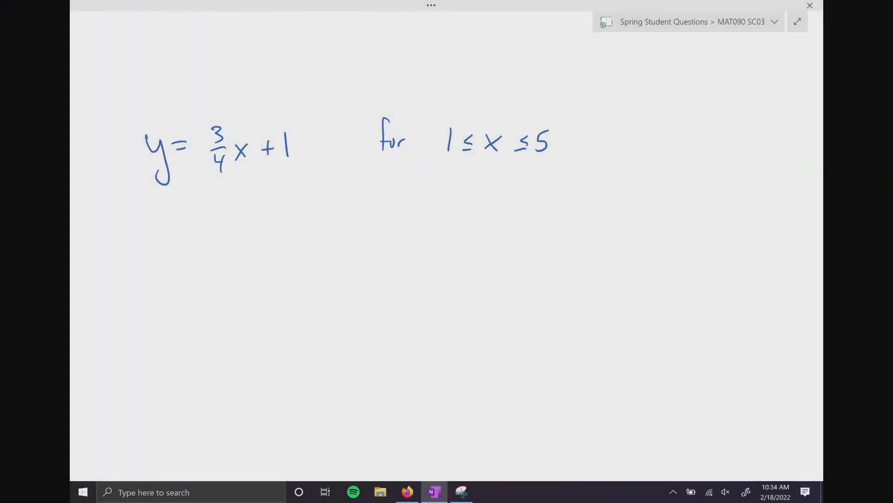
- Switch back to OneNote and draw downward arrows above the 1 and the 5 in the inequality
drag(450, 90, 451, 117)
drag(446, 107, 460, 107)
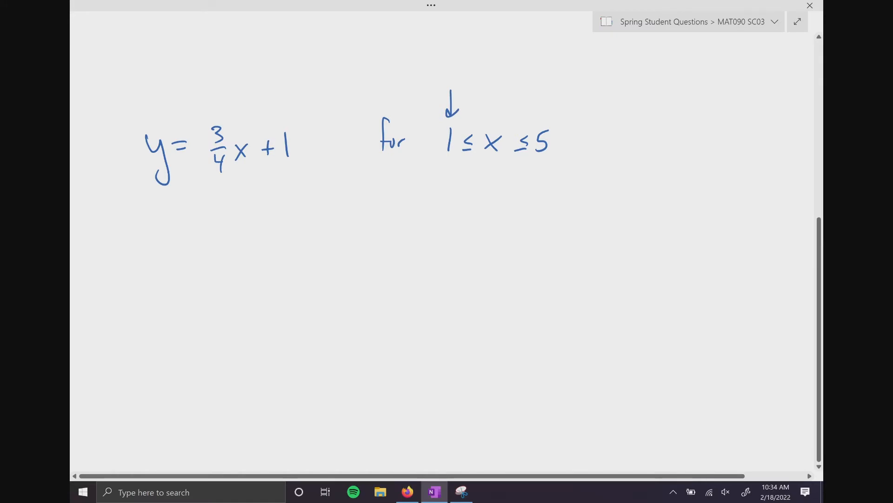
drag(541, 93, 539, 117)
- Substitute x = 1 by writing y = 3/4 (1) + 1 below the equation
mouse_move(163, 252)
mouse_down()
mouse_move(170, 294)
mouse_move(197, 256)
mouse_up()
mouse_move(189, 265)
mouse_down()
mouse_move(225, 244)
mouse_move(219, 254)
mouse_up()
mouse_move(219, 258)
mouse_down()
mouse_move(230, 258)
mouse_move(229, 270)
mouse_up()
drag(228, 268, 228, 279)
drag(247, 236, 243, 272)
drag(254, 249, 264, 264)
drag(286, 242, 309, 258)
- Write the common-denominator line y = 3/4 + 4/4 under the substitution
drag(170, 321, 175, 336)
drag(189, 322, 181, 359)
drag(193, 328, 202, 327)
drag(193, 334, 228, 325)
mouse_move(225, 330)
mouse_down()
mouse_move(238, 329)
mouse_move(235, 347)
mouse_move(252, 335)
mouse_up()
drag(249, 331, 276, 328)
drag(267, 333, 275, 350)
- Write the result y = 7/4 under the working and draw a box around it
drag(175, 393, 183, 408)
mouse_move(192, 393)
mouse_down()
mouse_move(185, 435)
mouse_move(211, 399)
mouse_up()
drag(203, 406, 246, 399)
mouse_move(235, 408)
mouse_down()
mouse_move(233, 415)
mouse_move(244, 414)
mouse_up()
drag(240, 407, 241, 425)
mouse_move(161, 446)
mouse_down()
mouse_move(255, 362)
mouse_move(165, 443)
mouse_up()
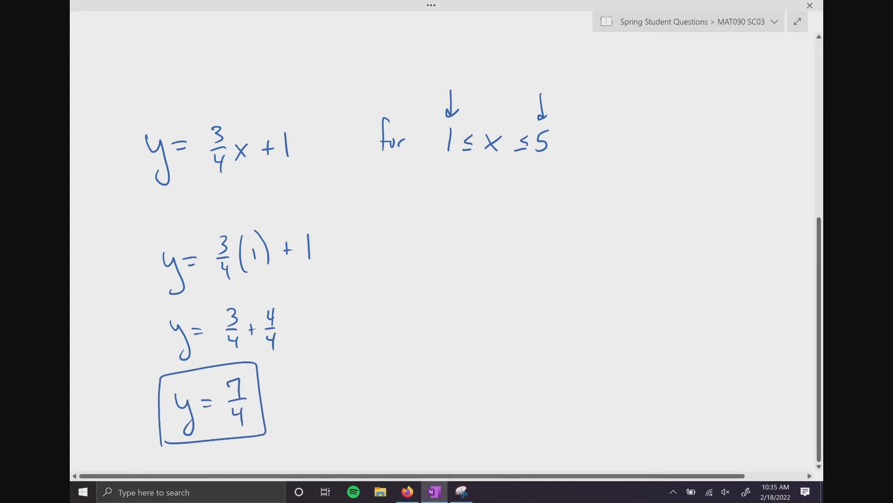
- Write the first endpoint as the ordered pair (1, 7/5) below the inequality
drag(438, 212, 442, 254)
drag(455, 221, 470, 245)
mouse_move(479, 214)
mouse_down()
mouse_move(492, 231)
mouse_move(485, 242)
mouse_up()
drag(493, 203, 506, 244)
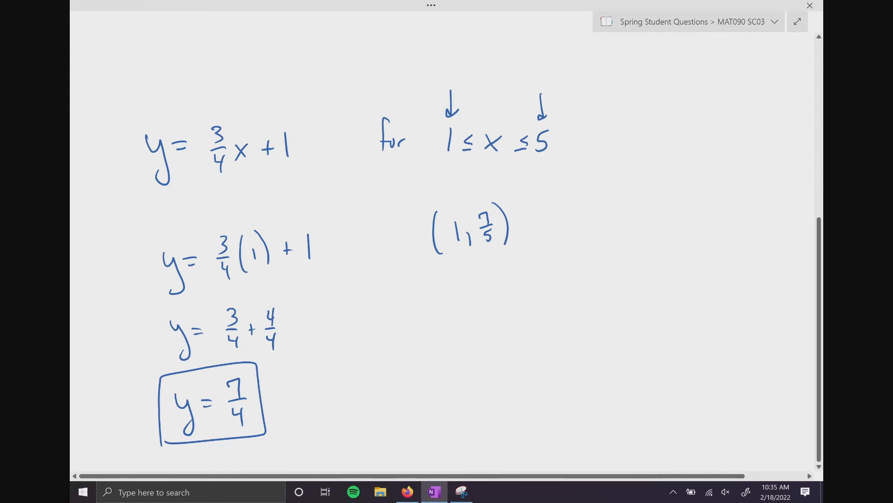
- Erase the boxed result and rework the substitution for x = 5, replacing the 1 with 5 and the fraction 3/4 with 15/4
click(255, 260)
mouse_move(234, 374)
mouse_down()
mouse_move(186, 371)
mouse_move(184, 409)
mouse_move(170, 433)
mouse_move(191, 409)
mouse_move(261, 375)
mouse_move(261, 425)
mouse_up()
drag(253, 242, 249, 253)
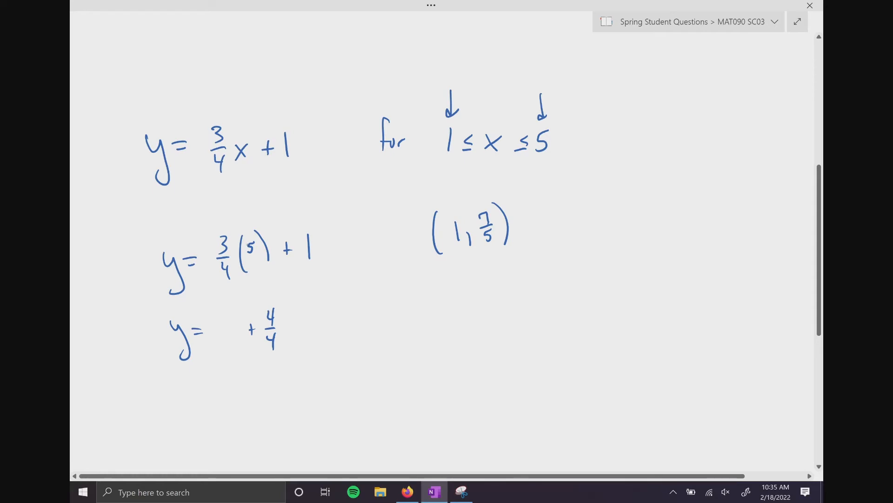
drag(219, 313, 228, 327)
drag(221, 334, 227, 347)
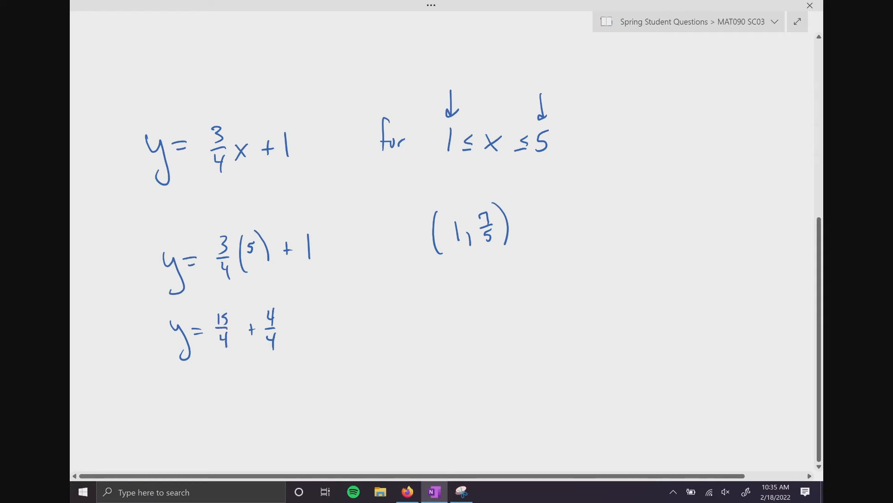
- Write the new result y = 19/4 under the reworked lines
drag(176, 398, 181, 409)
drag(193, 398, 188, 437)
drag(202, 405, 210, 404)
drag(202, 410, 212, 409)
mouse_move(237, 382)
mouse_down()
mouse_move(239, 398)
mouse_move(255, 402)
mouse_up()
drag(244, 411, 252, 428)
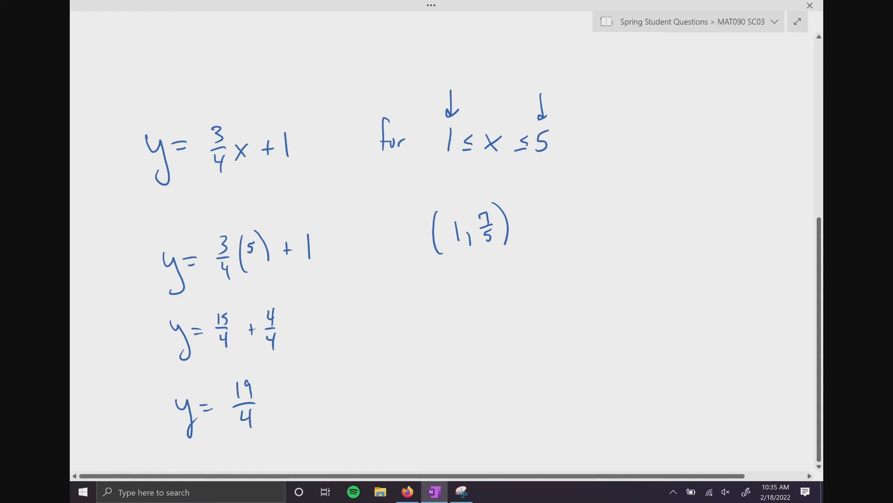
- Write the second endpoint as the ordered pair (5, 19/4) beside the first one
mouse_move(577, 200)
mouse_down()
mouse_move(573, 234)
mouse_move(586, 218)
mouse_move(587, 227)
mouse_up()
drag(598, 222, 597, 233)
mouse_move(612, 201)
mouse_down()
mouse_move(611, 213)
mouse_move(621, 213)
mouse_up()
mouse_move(608, 217)
mouse_down()
mouse_move(620, 216)
mouse_move(618, 232)
mouse_up()
drag(625, 196, 628, 235)
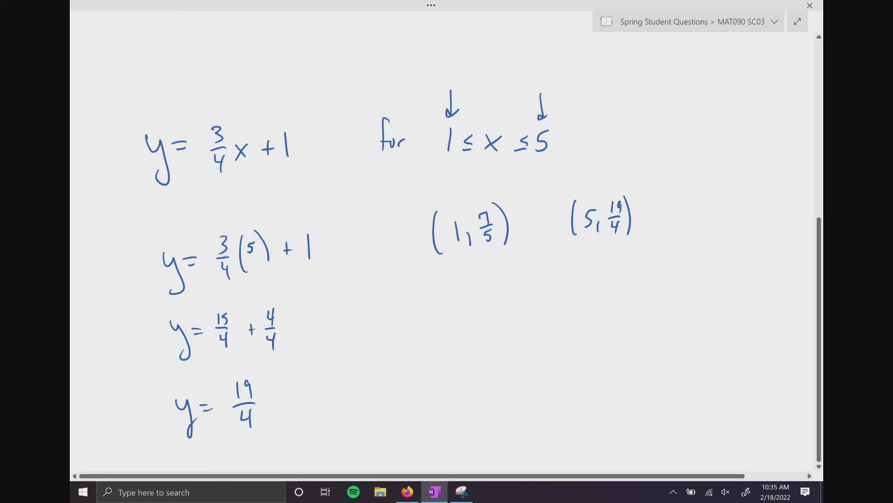
- Handwrite the note "Fractions are exact answers!" below the two ordered pairs
mouse_move(431, 299)
mouse_down()
mouse_move(420, 322)
mouse_move(429, 310)
mouse_up()
drag(424, 311, 446, 319)
drag(454, 311, 449, 319)
drag(457, 298, 459, 318)
drag(454, 308, 466, 307)
mouse_move(467, 309)
mouse_down()
mouse_move(468, 317)
mouse_move(538, 301)
mouse_move(490, 313)
mouse_up()
drag(563, 299, 590, 303)
mouse_move(589, 292)
mouse_down()
mouse_move(580, 303)
mouse_move(605, 302)
mouse_up()
drag(616, 279, 619, 298)
drag(612, 291, 711, 283)
click(712, 292)
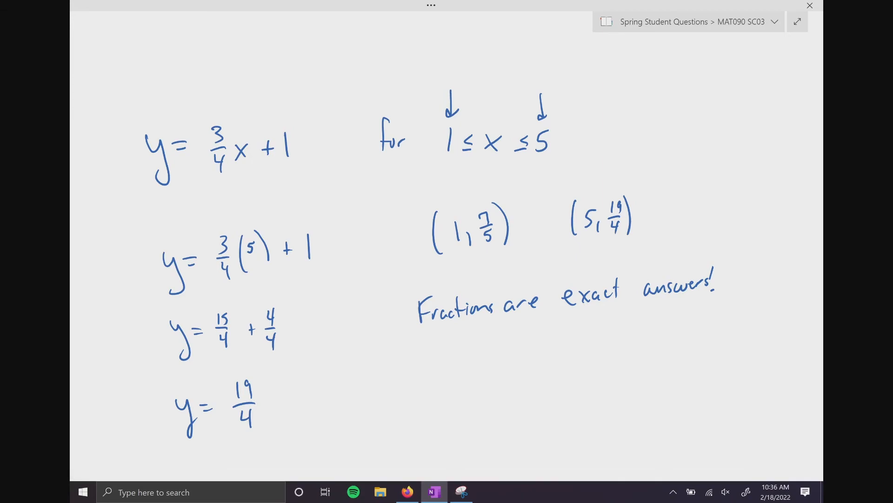
- Write 4/3 with an arrow under the note, add its decimal form after the arrow and strike the decimal out
drag(429, 351, 439, 364)
mouse_move(438, 350)
mouse_down()
mouse_move(439, 375)
mouse_move(445, 374)
mouse_up()
mouse_move(434, 382)
mouse_down()
mouse_move(433, 397)
mouse_move(479, 379)
mouse_up()
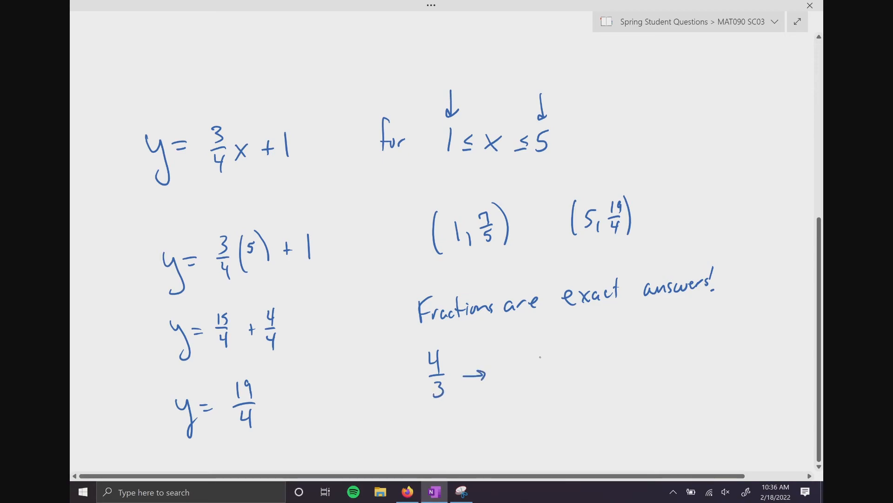
mouse_move(514, 355)
mouse_down()
mouse_move(515, 378)
mouse_move(546, 357)
mouse_move(539, 377)
mouse_up()
click(526, 377)
drag(513, 350, 540, 386)
drag(507, 398, 563, 343)
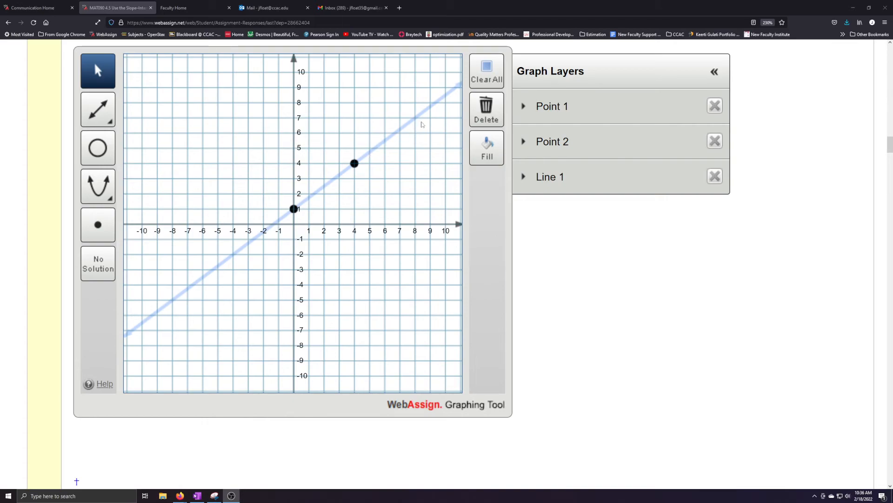
- Switch to WebAssign, clear the graph and place two points at (-4, 5) and (3, 5)
click(484, 74)
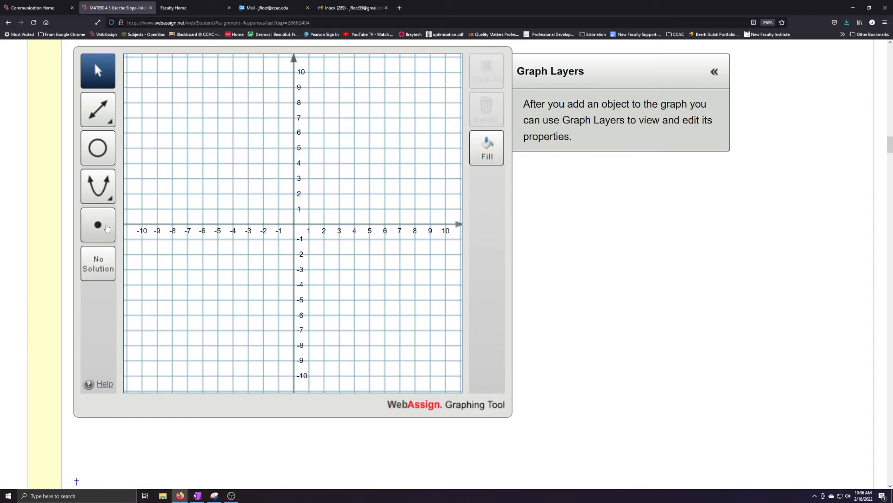
click(107, 228)
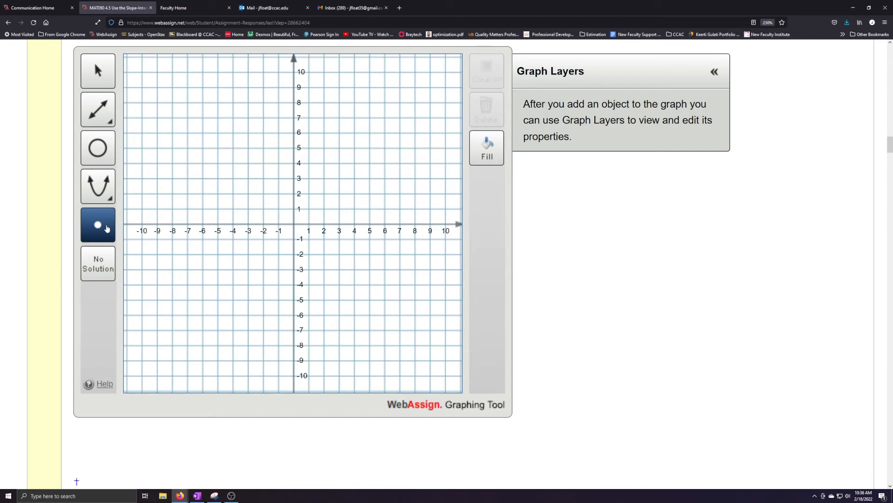
click(233, 148)
click(339, 148)
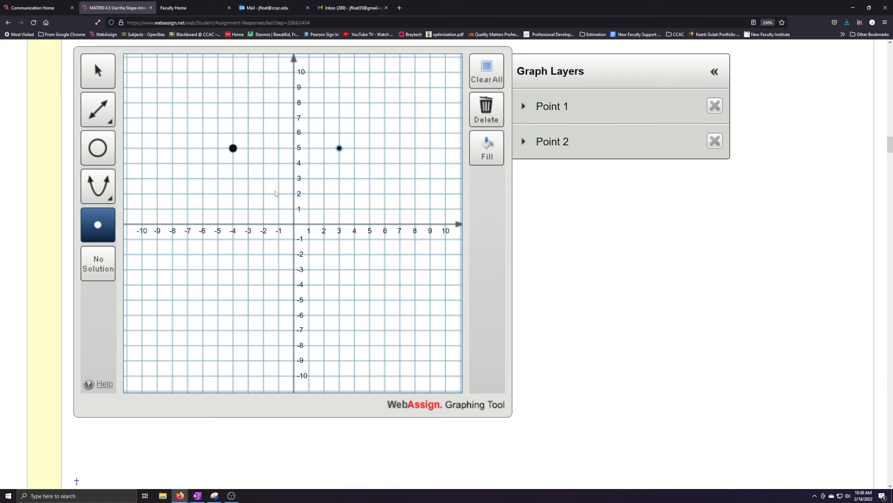
- Set the first point's coordinates to (1, 7/5)
click(559, 112)
drag(565, 151, 553, 146)
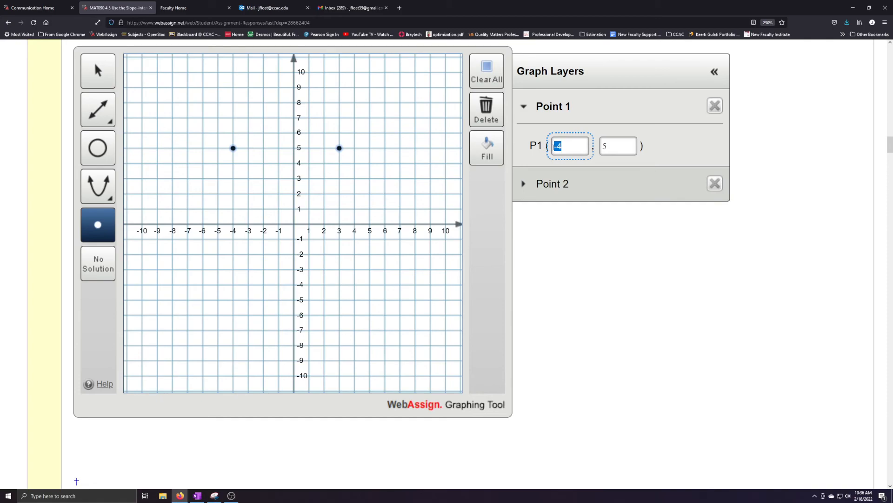
text(1)
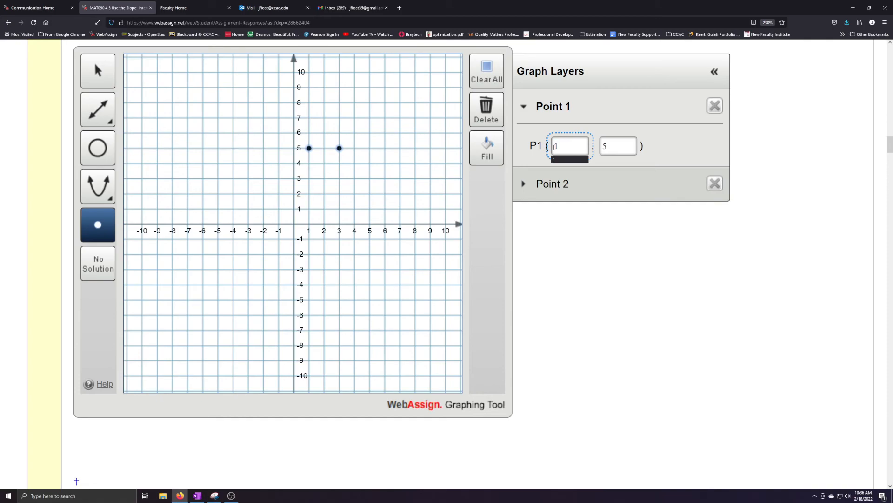
key(Tab)
text(7/5)
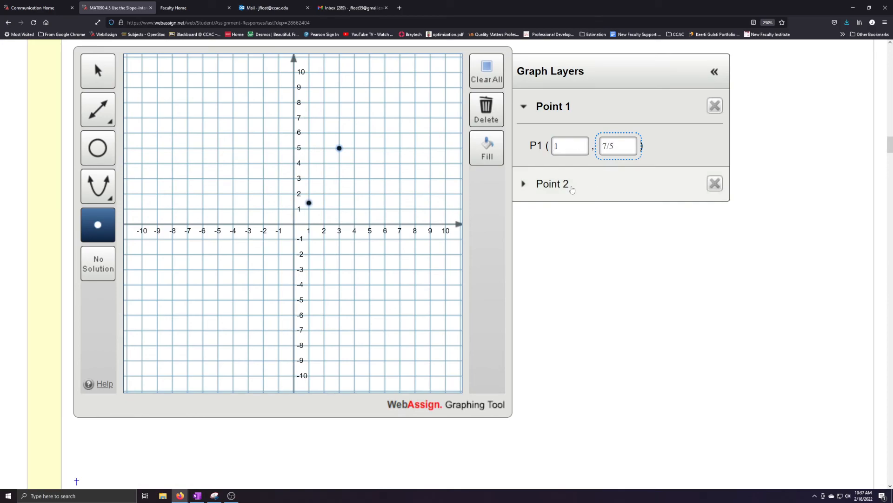
- Set the second point's coordinates to (5, 19/4)
click(570, 185)
key(Tab)
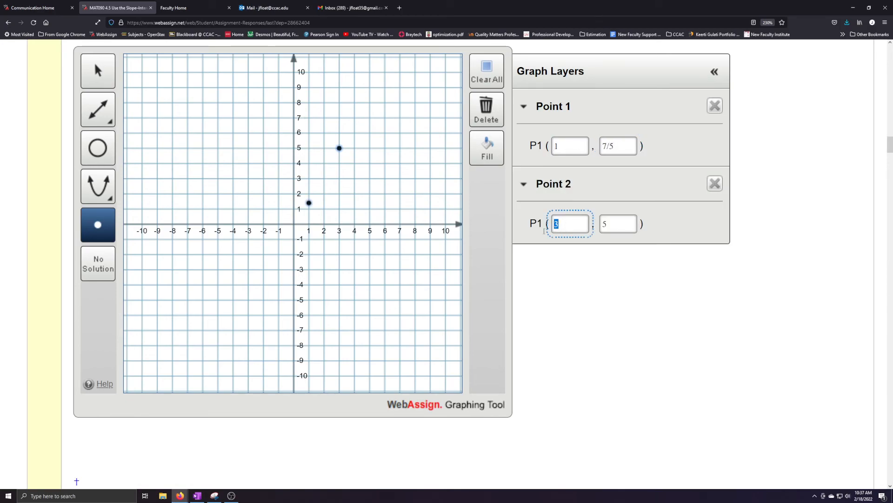
text(5)
key(Tab)
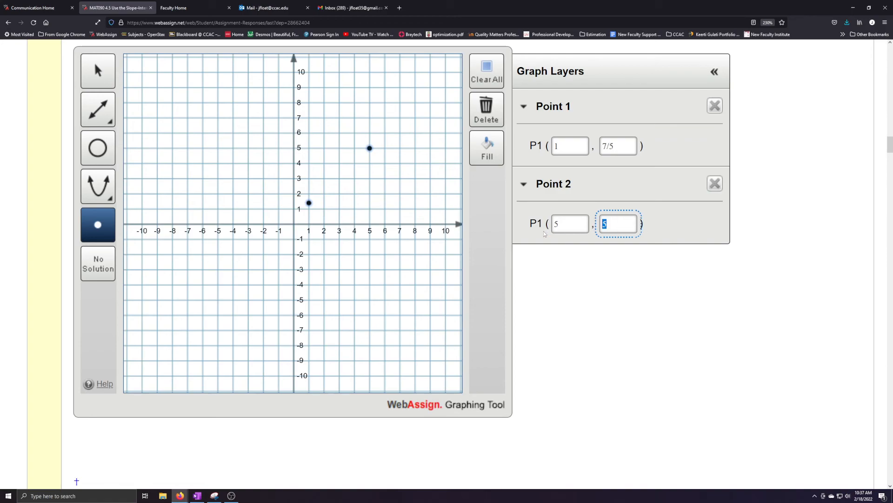
text(19/4)
- Draw a line segment between the two points, from (1, 1) to (5, 5) on the grid
click(104, 117)
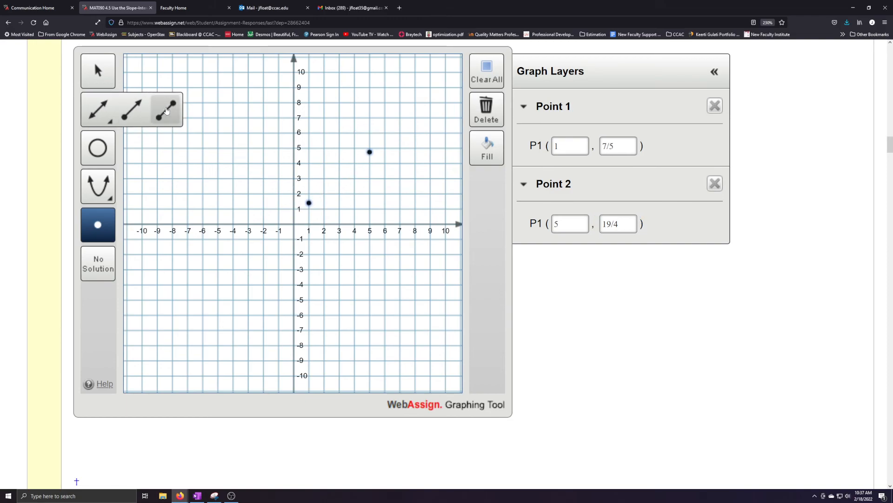
click(166, 111)
click(316, 199)
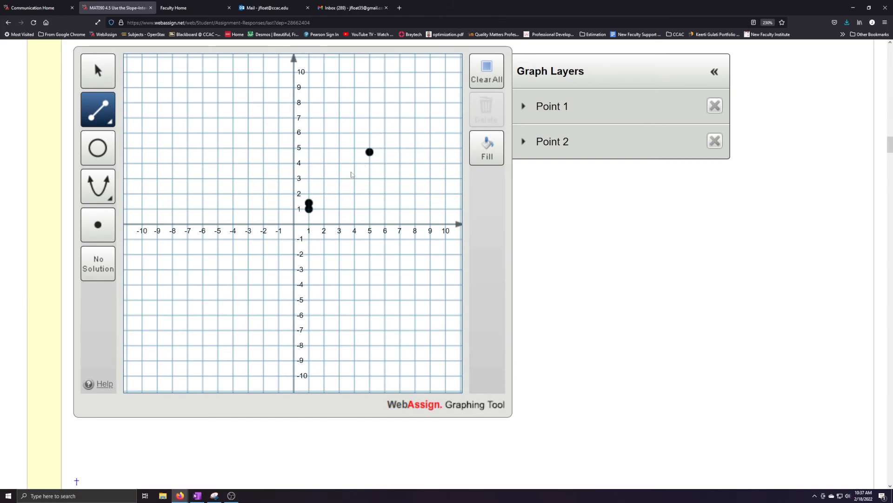
click(370, 154)
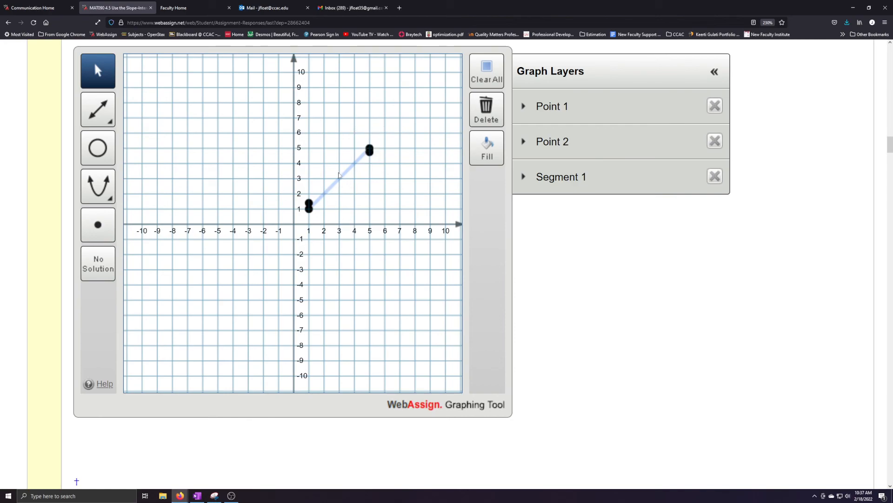
- Set the segment's endpoint y-values to 7/5 at x = 1 and 19/4 at x = 5
click(561, 179)
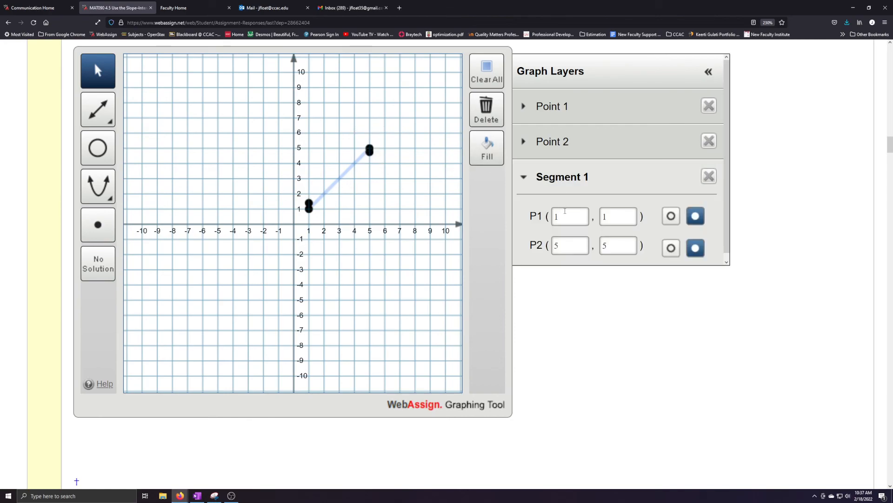
drag(567, 215, 545, 214)
key(Tab)
text(7/5)
key(Tab)
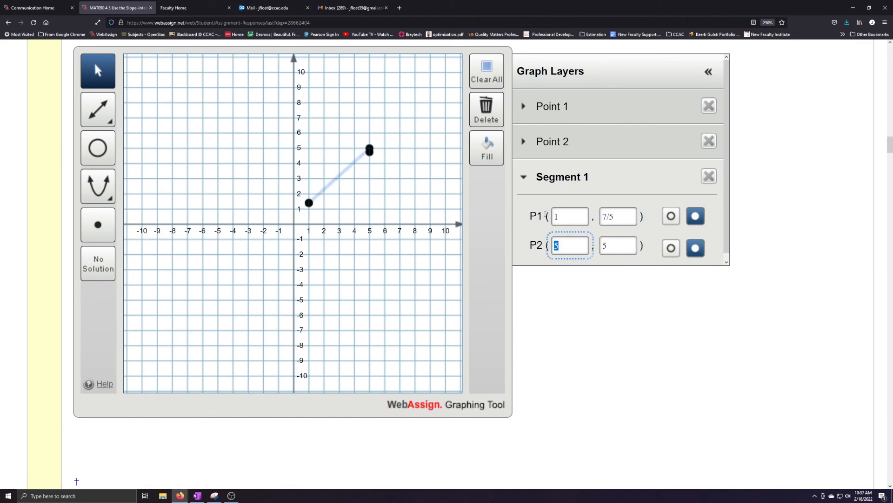
key(Tab)
text(19/4)
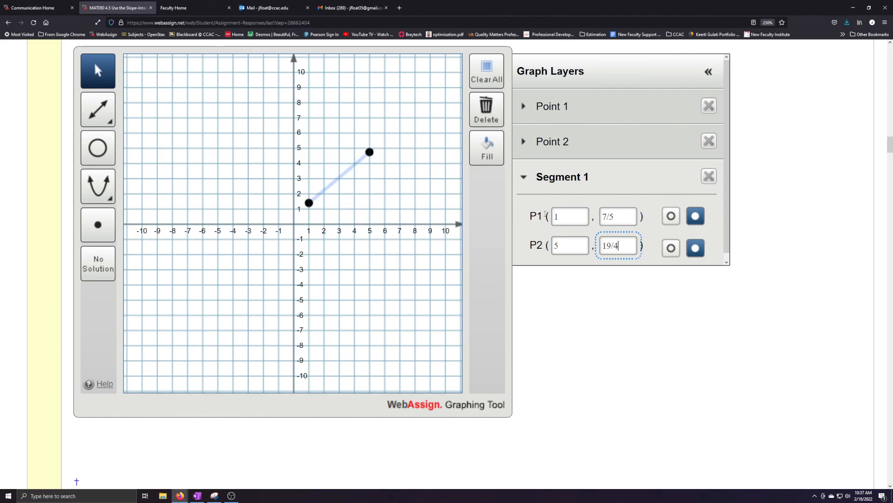